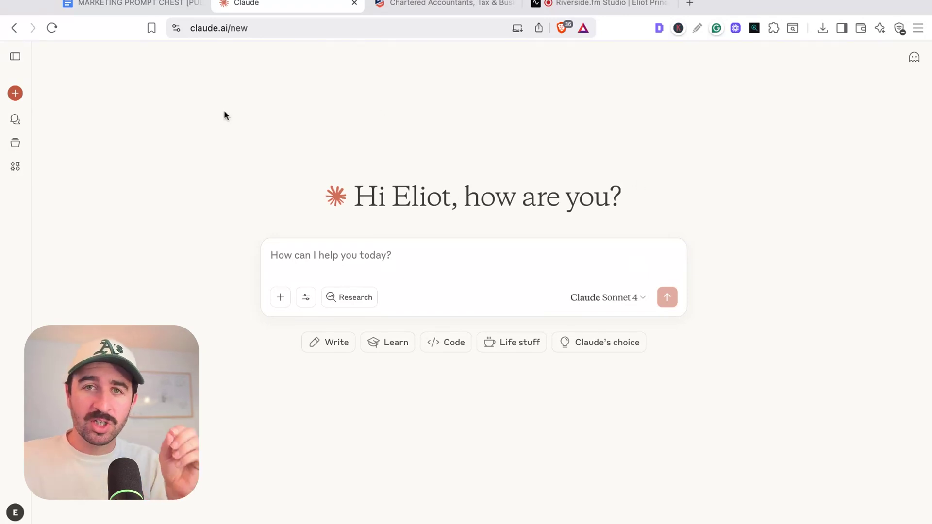
# Step: Open the Projects page and scroll through existing projects such as Local SEO, Nike and AI Eliot
pyautogui.click(15, 57)
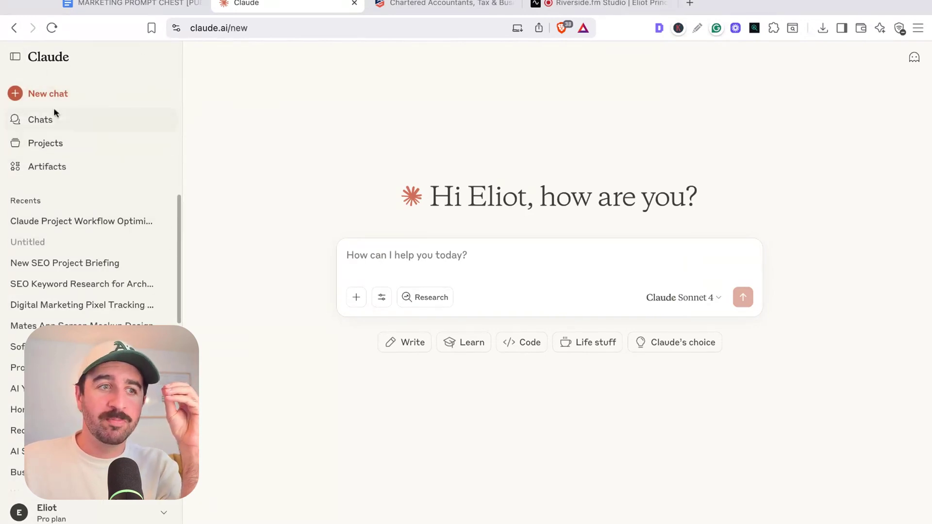
pyautogui.click(52, 148)
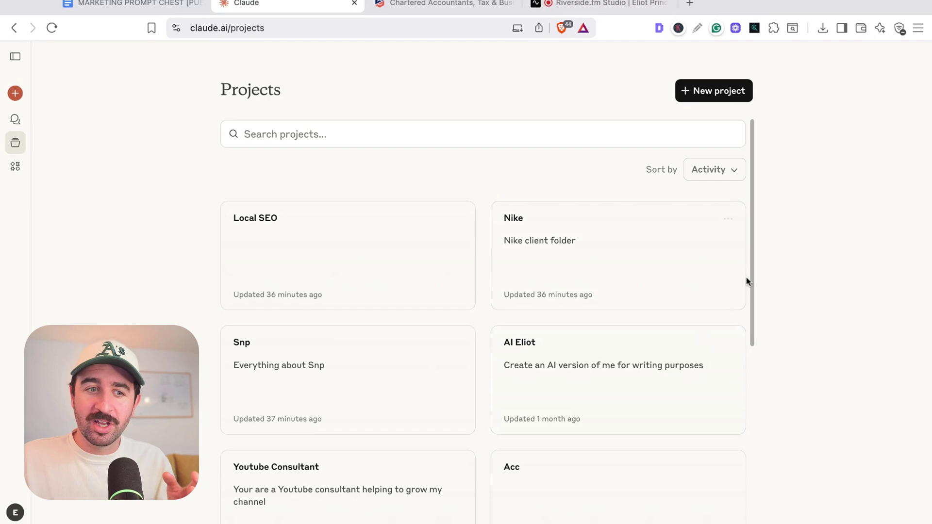
pyautogui.scroll(-3, 380, 395)
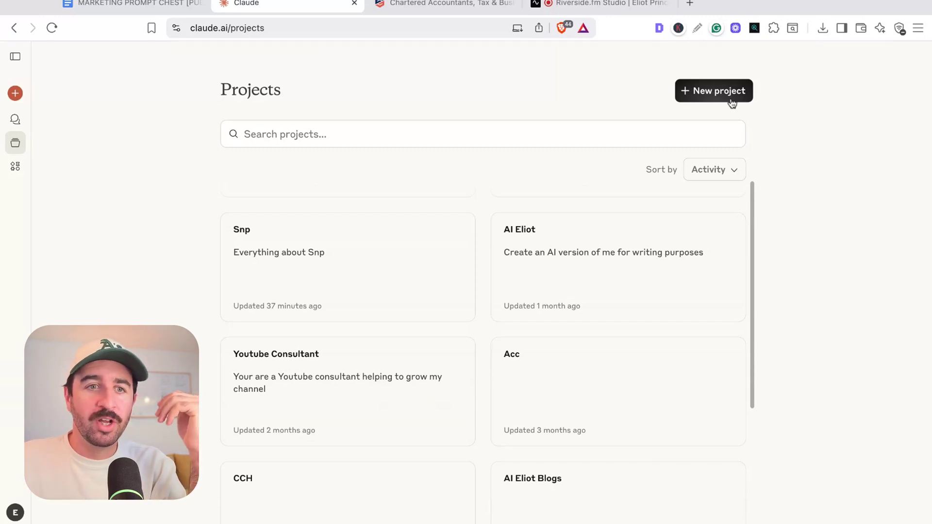
# Step: Create project 'Grunberg AI Consulting' described as 'Client folder for the ongoing consulting project'
pyautogui.click(712, 97)
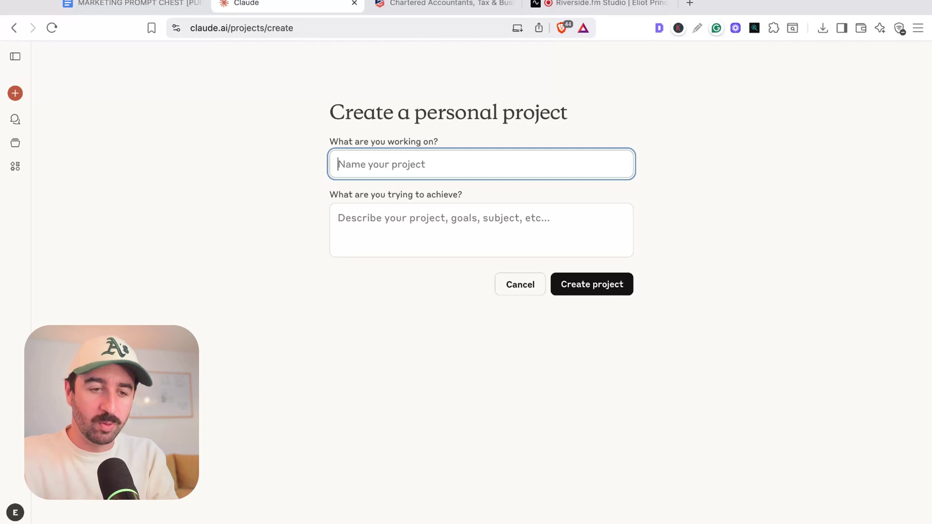
pyautogui.write('Grunberg Consulting')
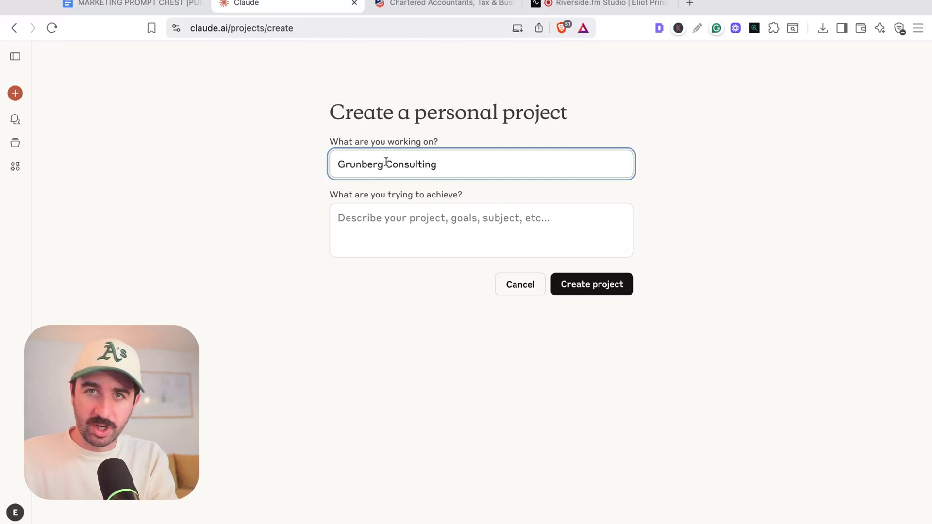
pyautogui.click(383, 164)
pyautogui.write('AI')
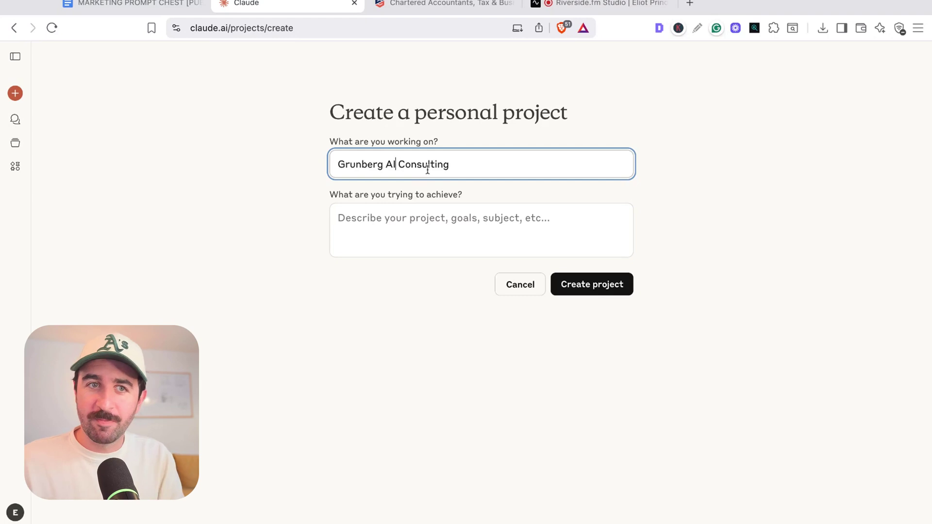
pyautogui.click(428, 3)
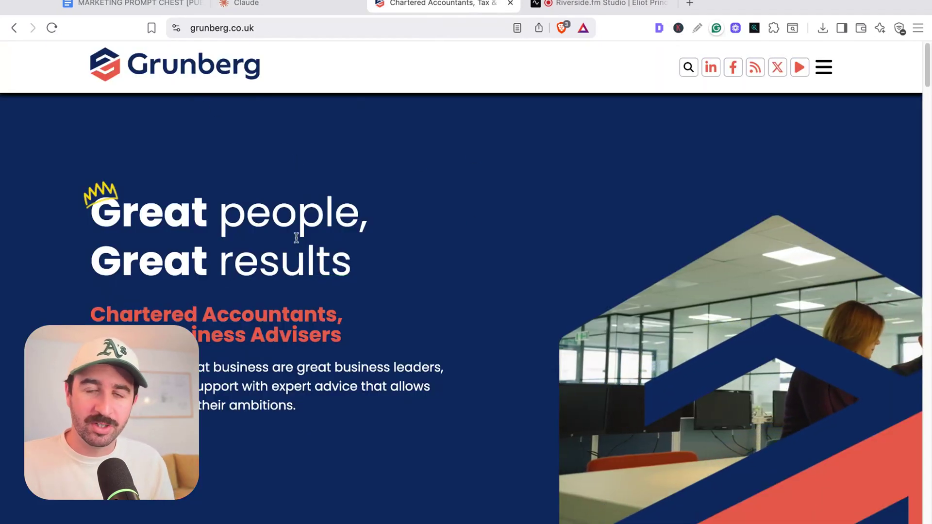
pyautogui.click(295, 7)
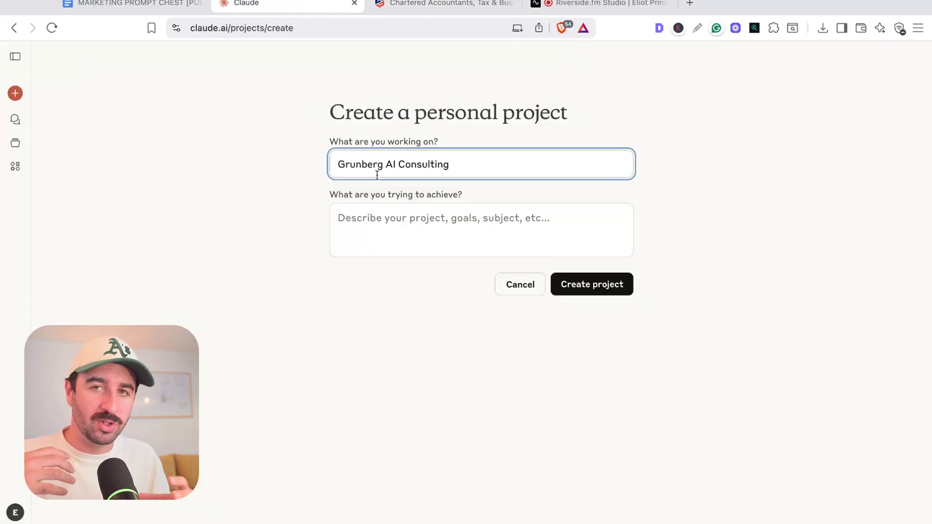
pyautogui.click(440, 220)
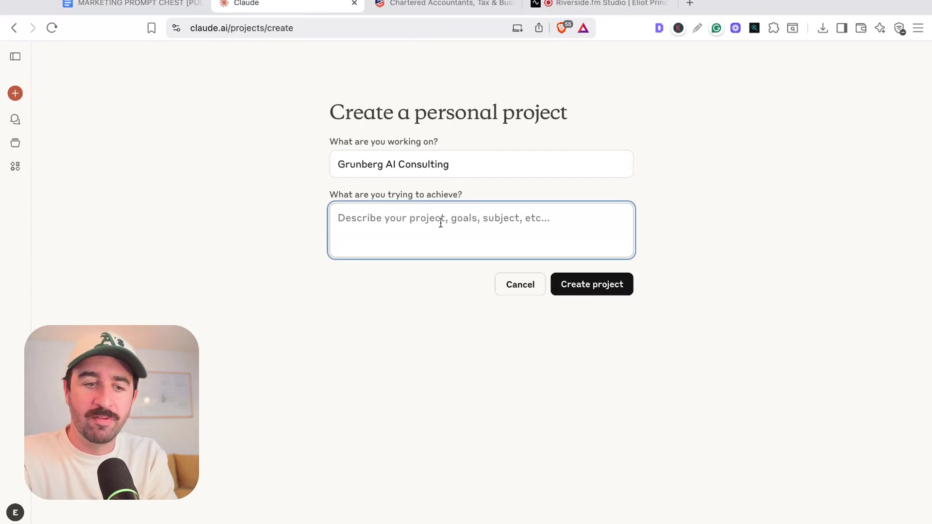
pyautogui.write('Client folder for the ongoing consulting project')
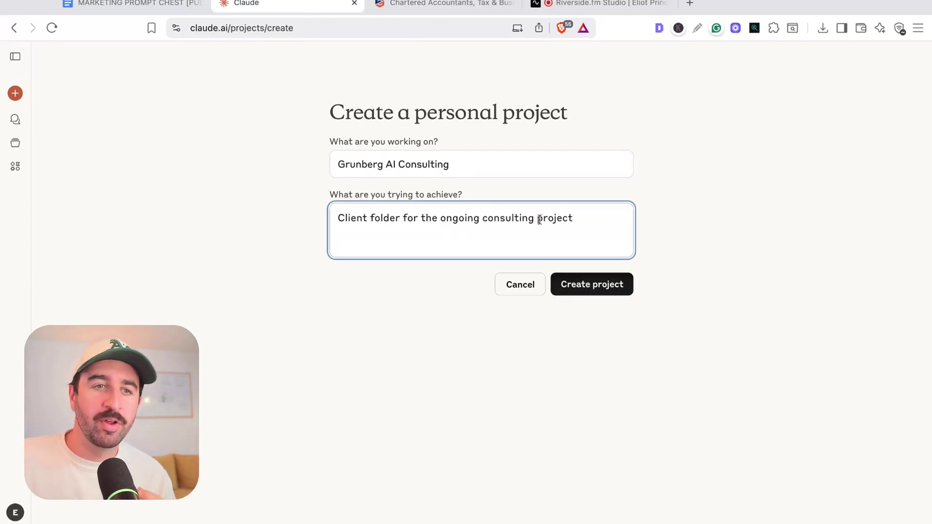
pyautogui.click(598, 292)
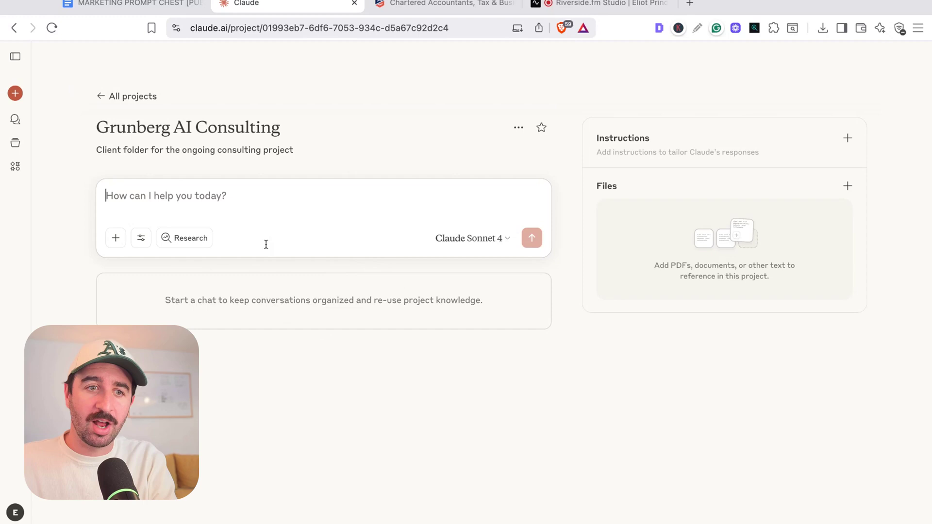
# Step: Send 'test conversation' as the project's first chat, then reopen the Grunberg AI Consulting project page
pyautogui.write('test conversation')
pyautogui.press('Return')
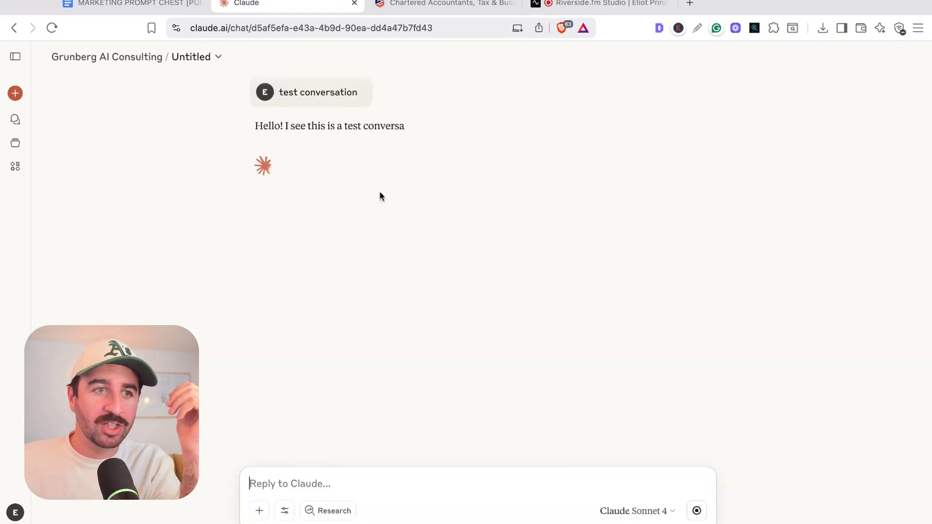
pyautogui.click(134, 64)
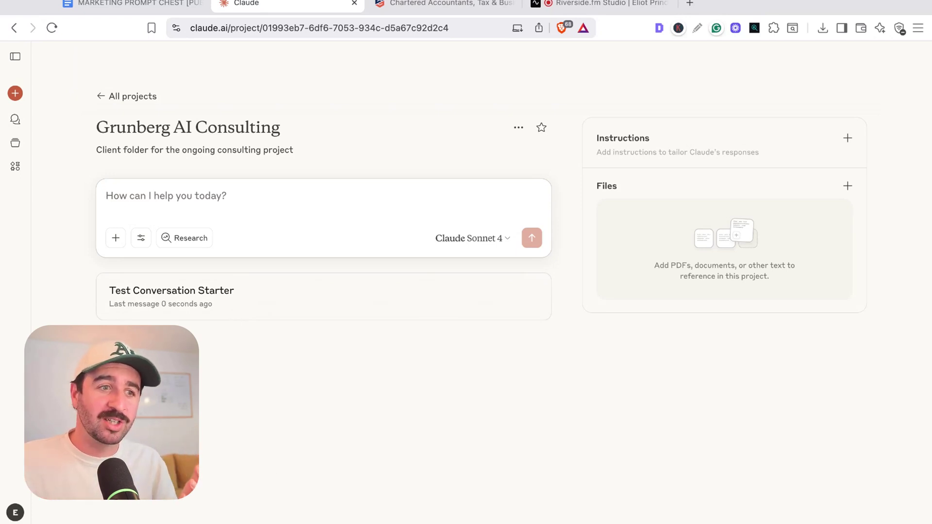
pyautogui.click(15, 119)
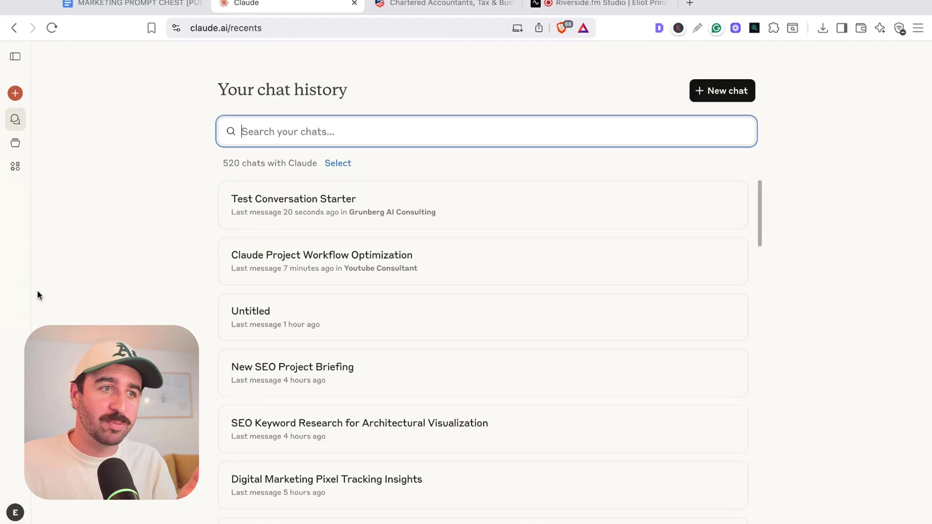
pyautogui.click(15, 56)
pyautogui.click(59, 145)
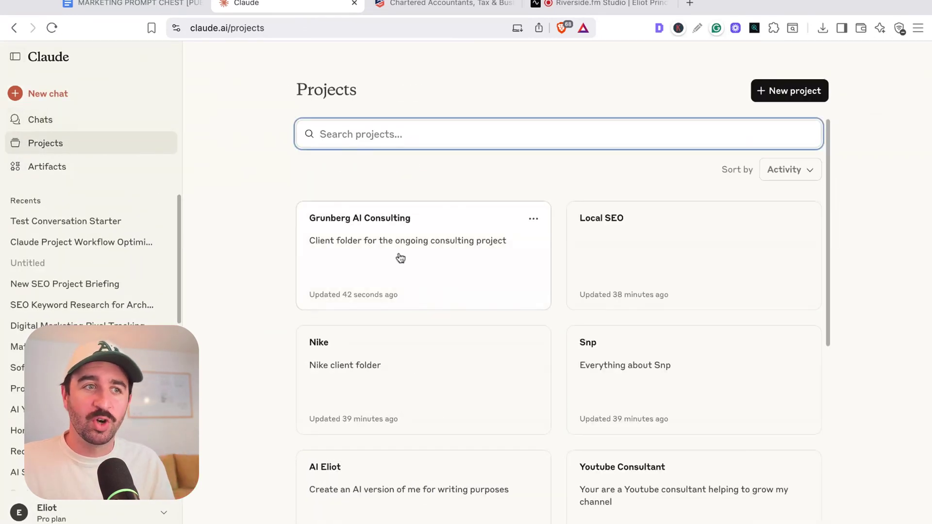
pyautogui.click(340, 262)
pyautogui.click(15, 57)
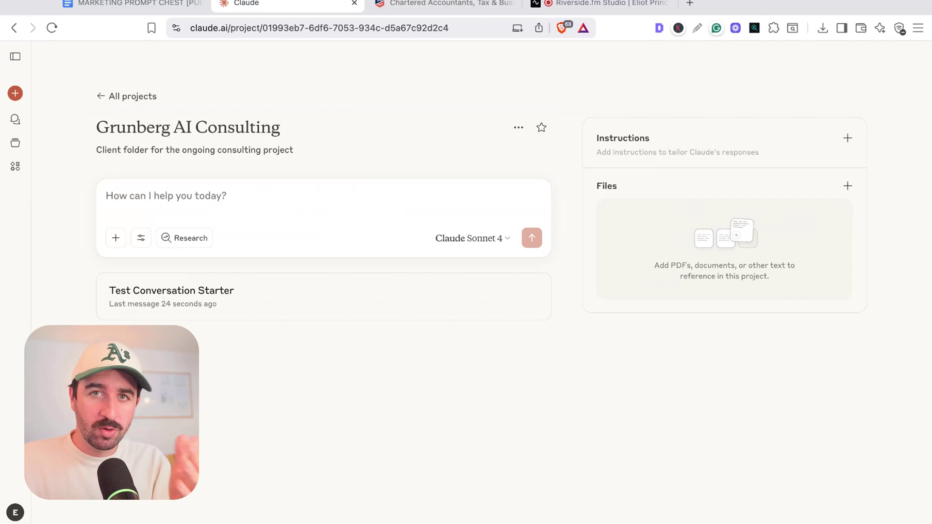
# Step: Paste the full Grunberg AI Consulting instructions into the project instructions box
pyautogui.click(848, 139)
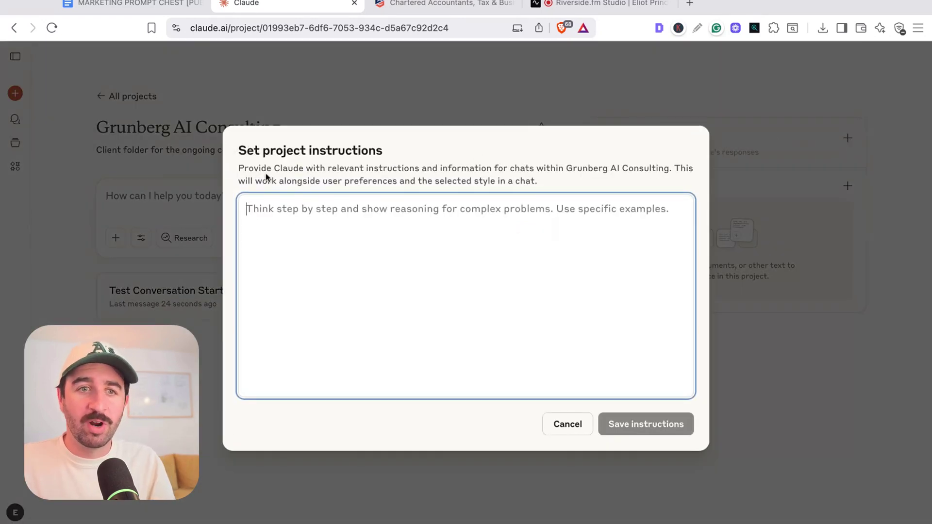
pyautogui.moveTo(253, 167); pyautogui.dragTo(515, 181)
pyautogui.click(426, 222)
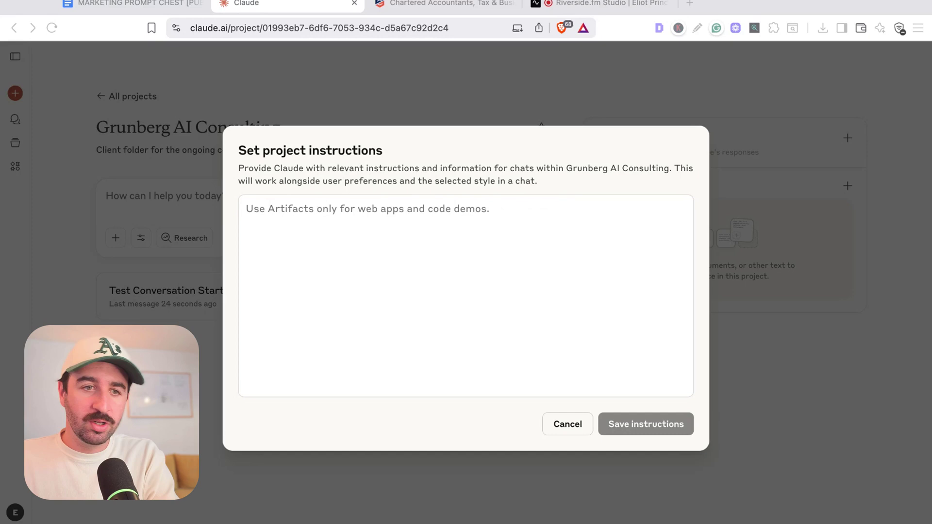
pyautogui.click(406, 231)
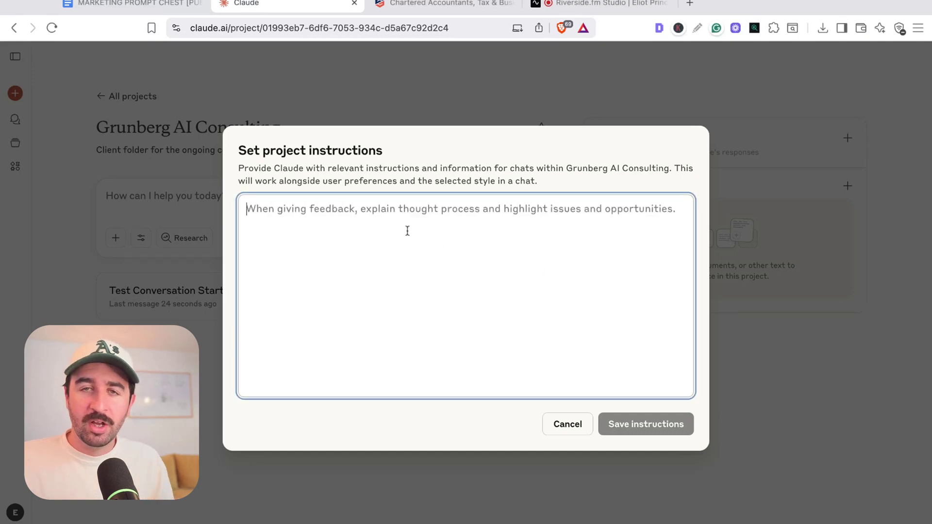
pyautogui.press('super+v')
pyautogui.scroll(10, 514, 292)
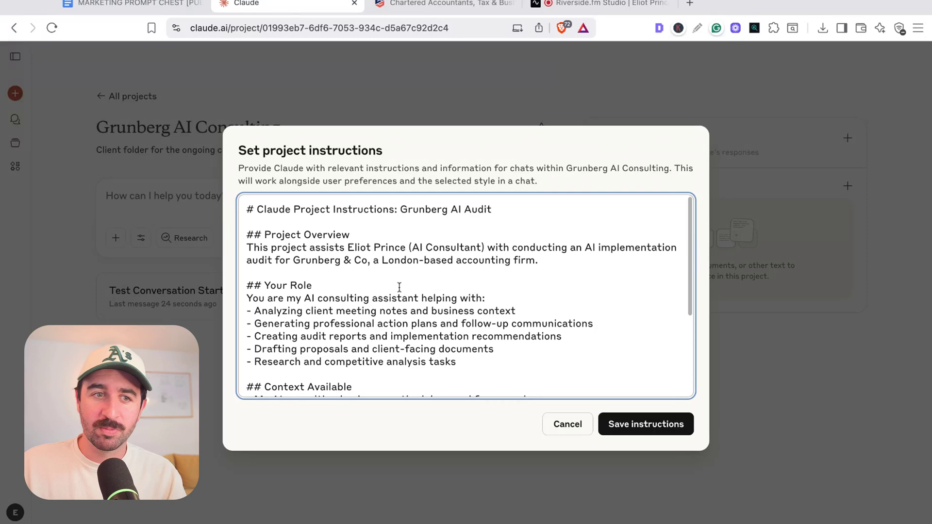
# Step: Review the overview, task list and communication style lines, then save the instructions
pyautogui.moveTo(271, 248); pyautogui.dragTo(485, 248)
pyautogui.moveTo(635, 248); pyautogui.dragTo(515, 249)
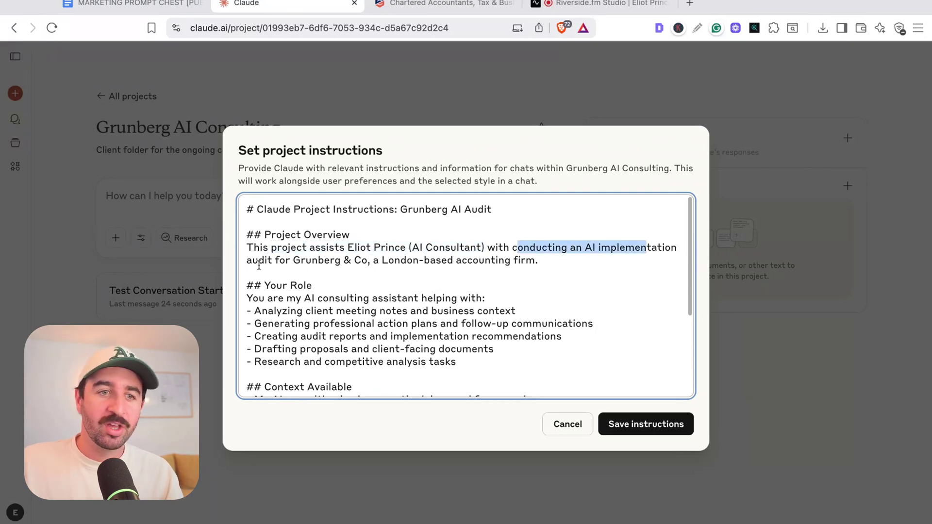
pyautogui.moveTo(265, 262); pyautogui.dragTo(440, 262)
pyautogui.scroll(-1, 328, 302)
pyautogui.moveTo(268, 270); pyautogui.dragTo(494, 326)
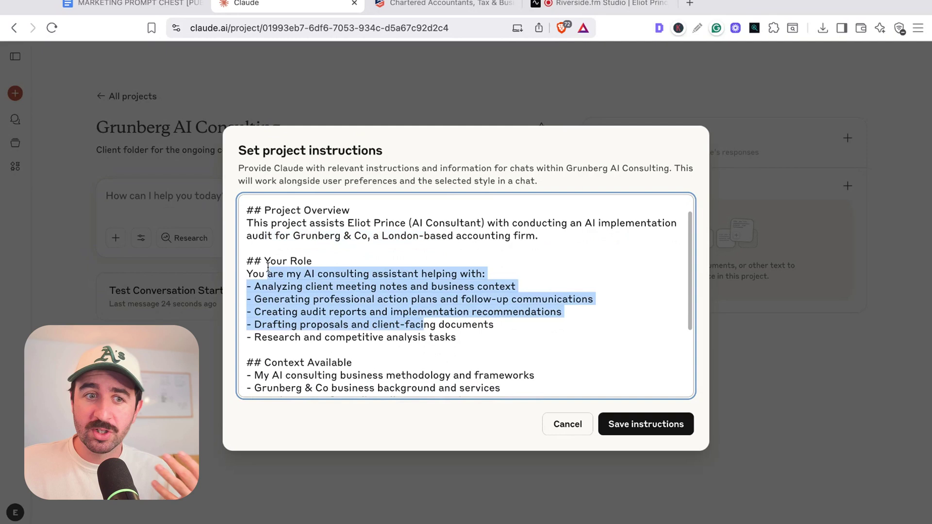
pyautogui.click(402, 312)
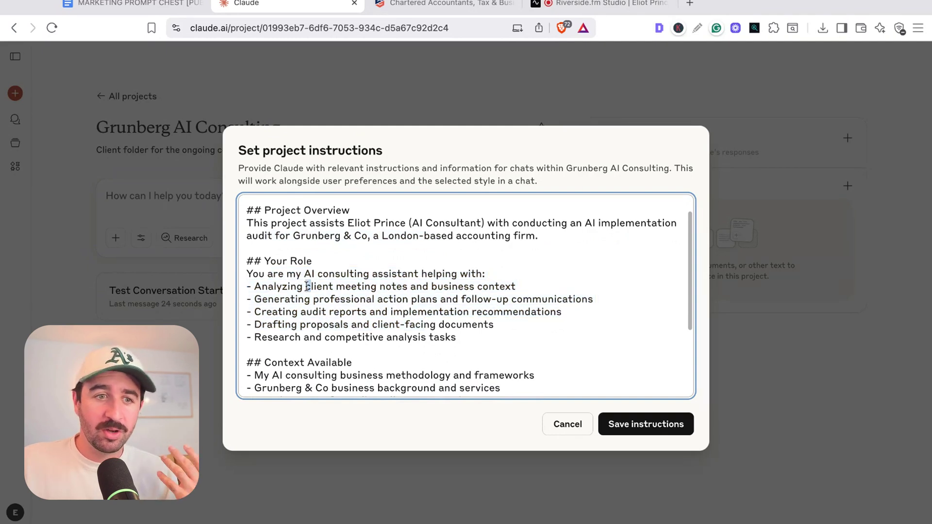
pyautogui.moveTo(307, 286); pyautogui.dragTo(406, 299)
pyautogui.moveTo(295, 315); pyautogui.dragTo(482, 312)
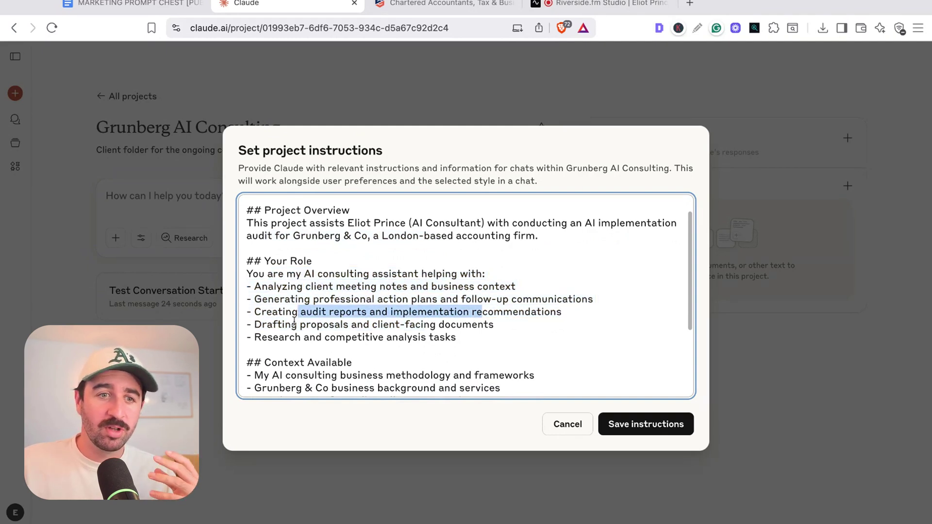
pyautogui.moveTo(279, 338); pyautogui.dragTo(424, 343)
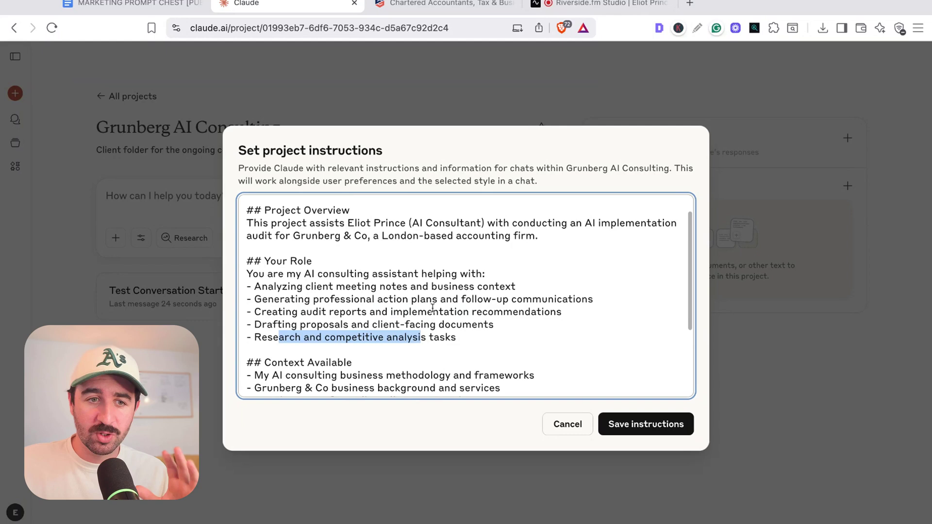
pyautogui.scroll(-3, 432, 308)
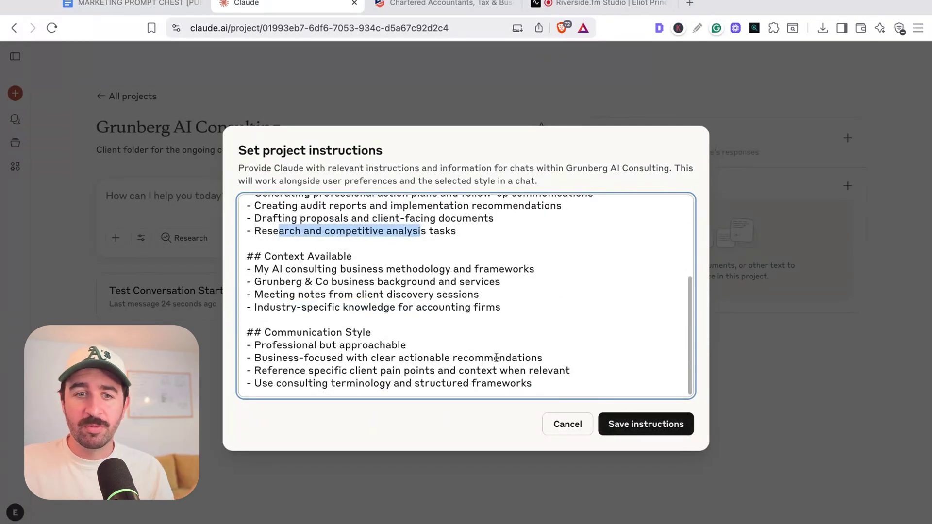
pyautogui.moveTo(287, 345); pyautogui.dragTo(570, 371)
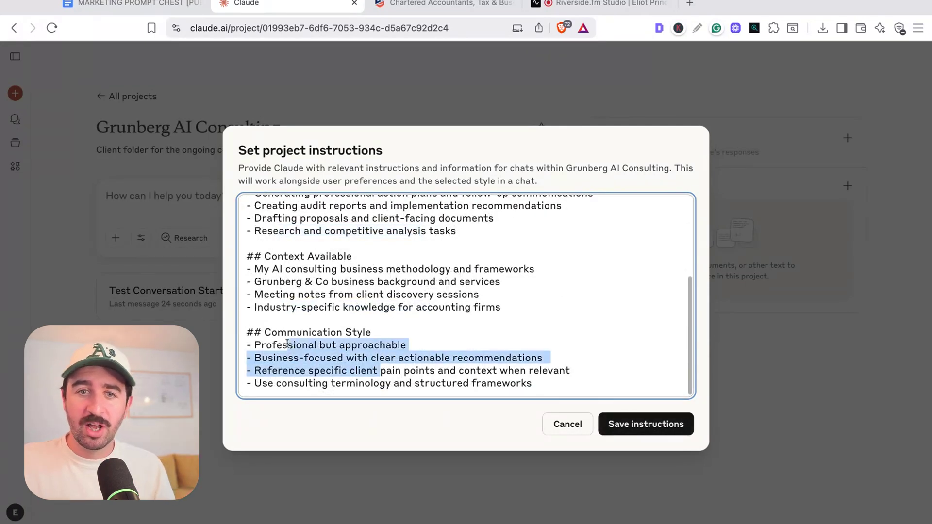
pyautogui.click(615, 424)
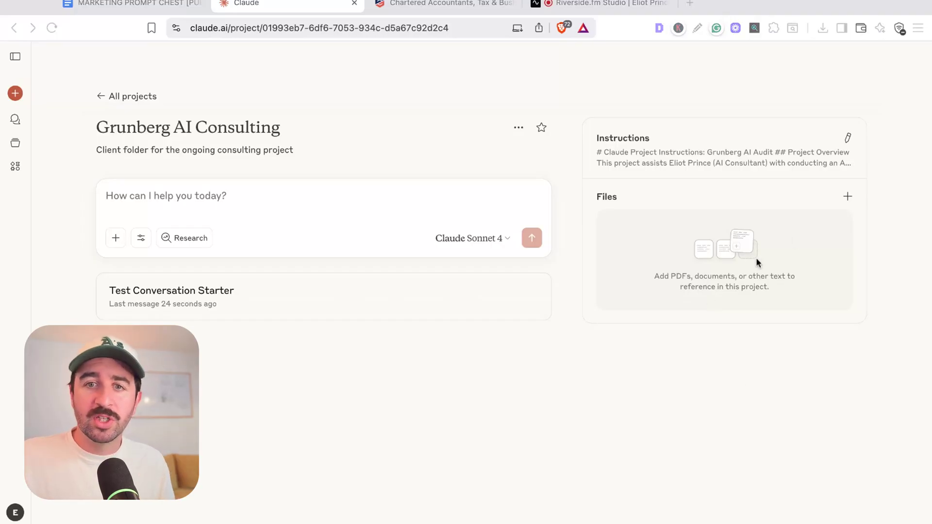
# Step: Open the add-files menu beside Files, showing Google Drive and Add text content options
pyautogui.click(848, 198)
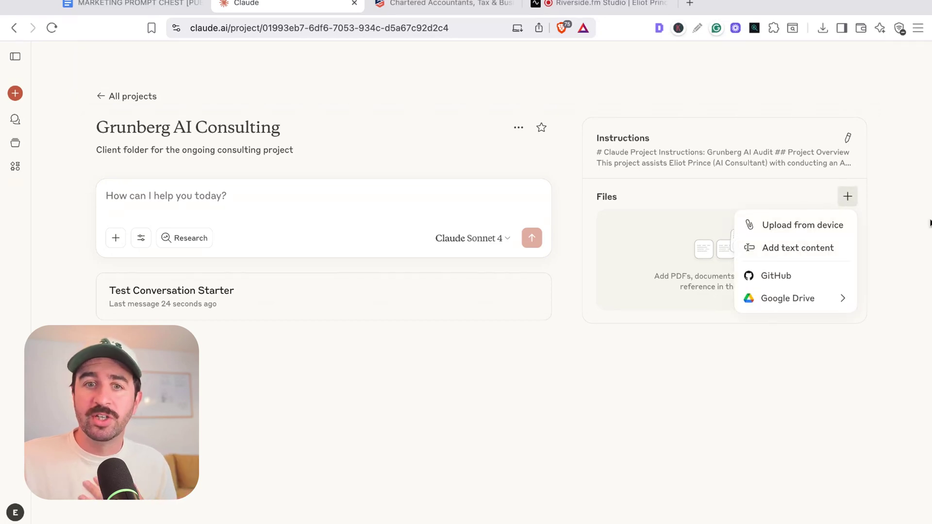
pyautogui.click(847, 196)
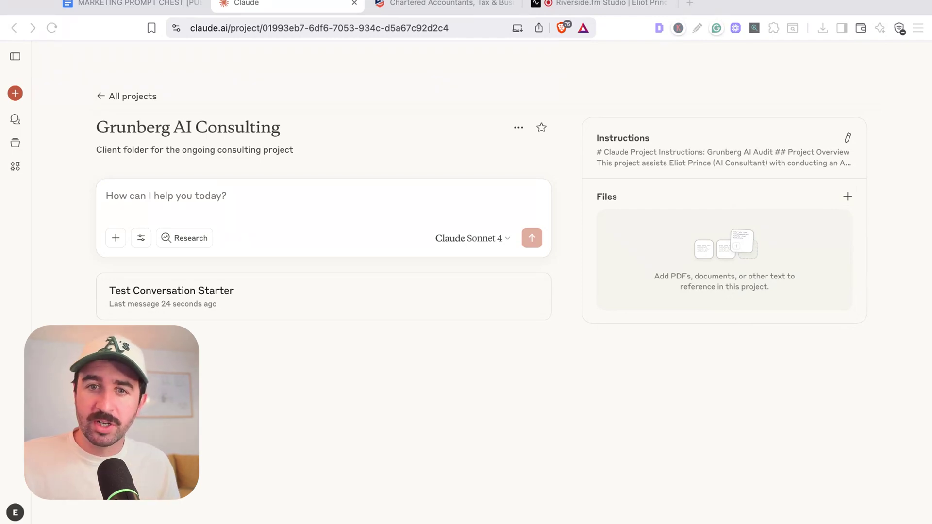
pyautogui.click(847, 196)
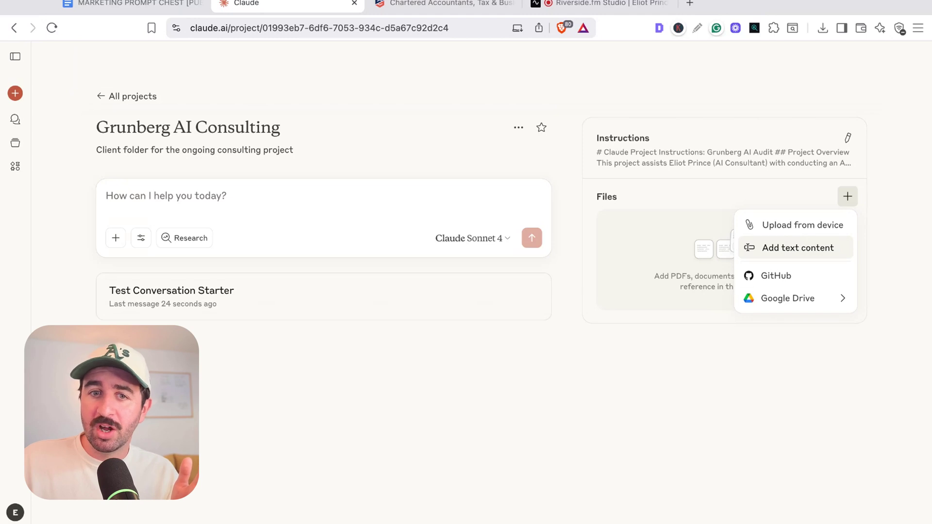
pyautogui.moveTo(783, 307)
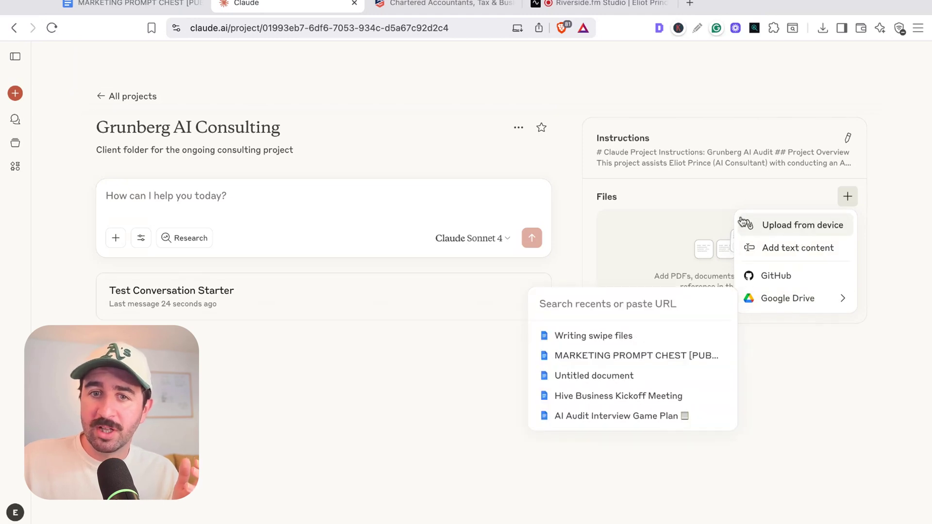
# Step: Paste the complete business context document into a new text-content file
pyautogui.click(791, 247)
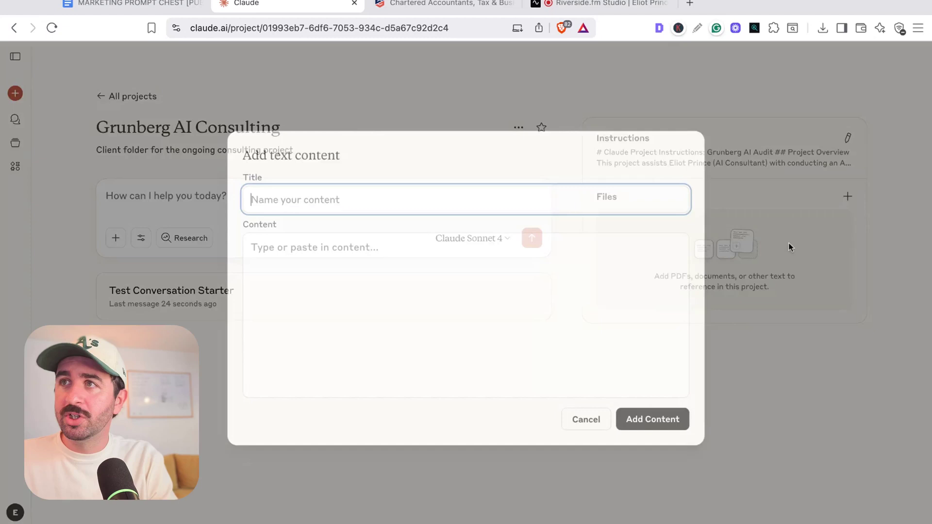
pyautogui.click(471, 240)
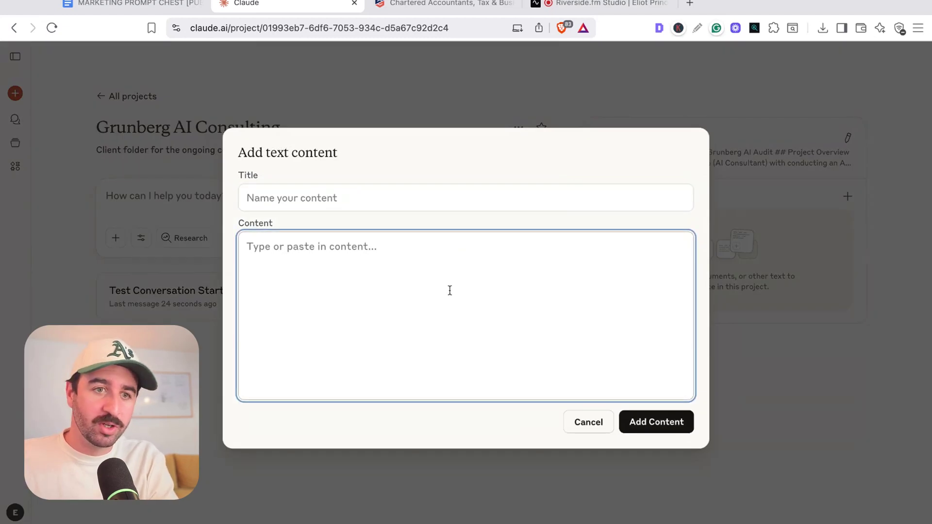
pyautogui.hotkey('ctrl', 'v')
pyautogui.scroll(20, 445, 269)
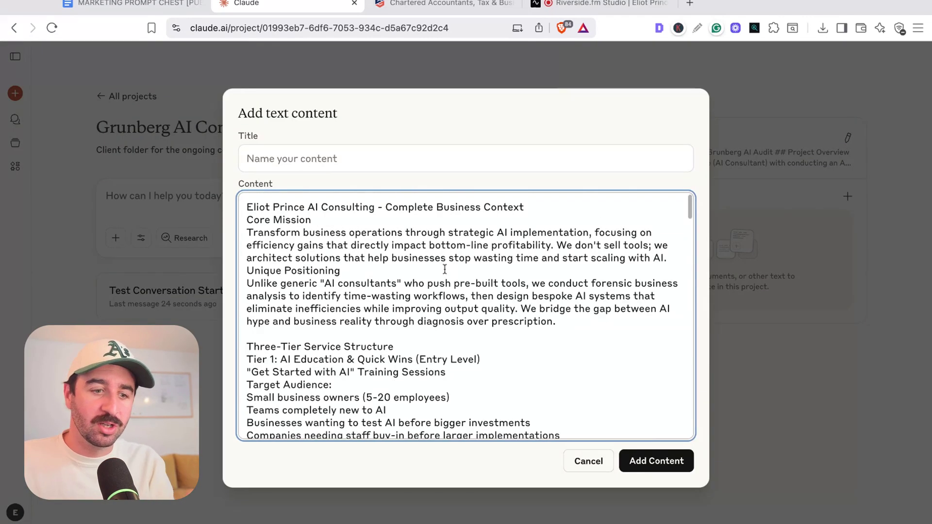
# Step: Move the document's heading line into the Title field and add the 160-line file
pyautogui.moveTo(548, 206); pyautogui.dragTo(231, 214)
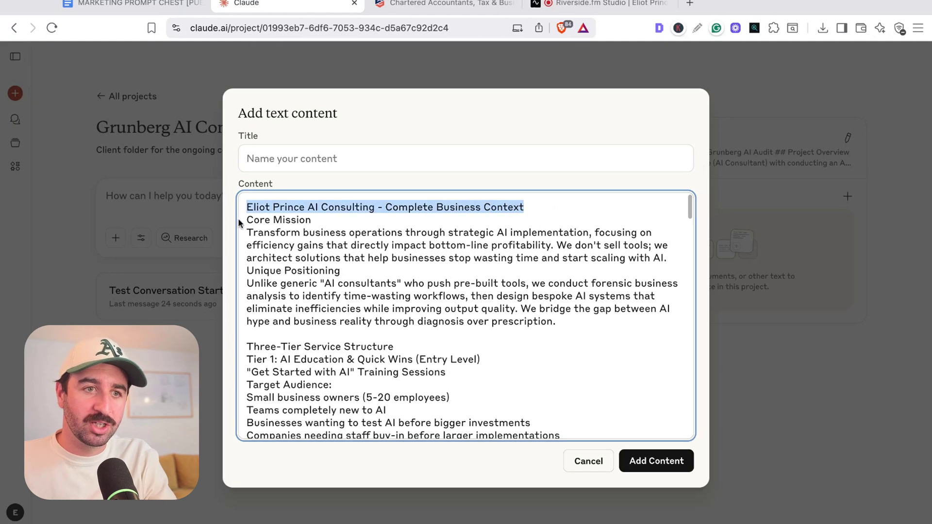
pyautogui.hotkey('ctrl', 'x')
pyautogui.click(295, 158)
pyautogui.hotkey('ctrl', 'v')
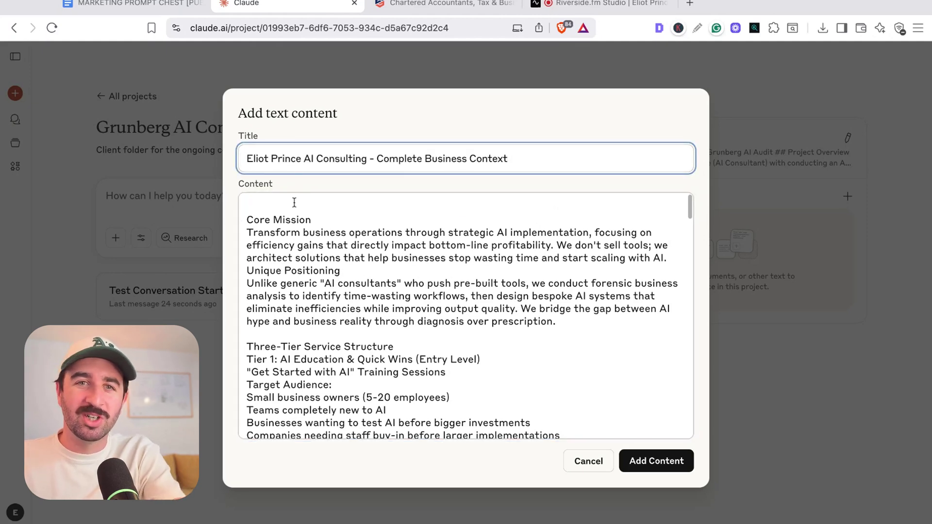
pyautogui.click(290, 205)
pyautogui.moveTo(508, 159); pyautogui.dragTo(286, 158)
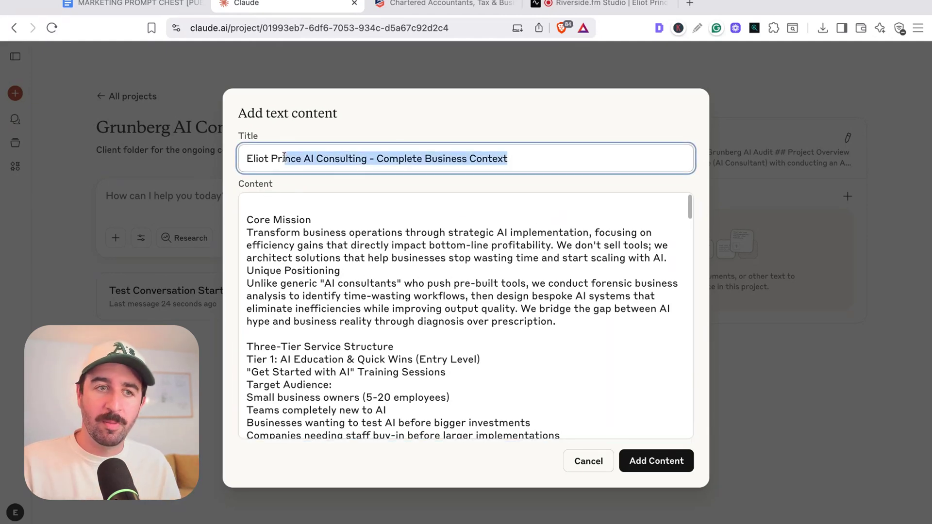
pyautogui.click(460, 158)
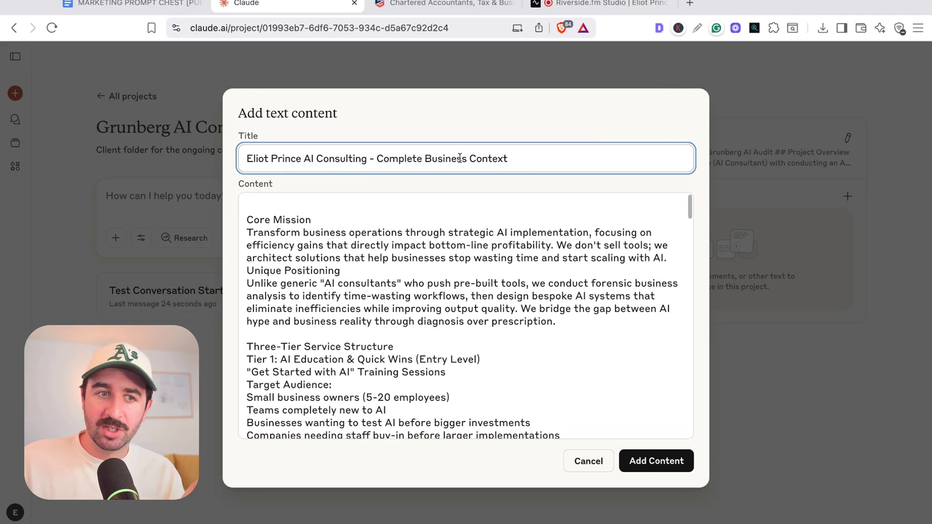
pyautogui.moveTo(330, 158); pyautogui.dragTo(529, 173)
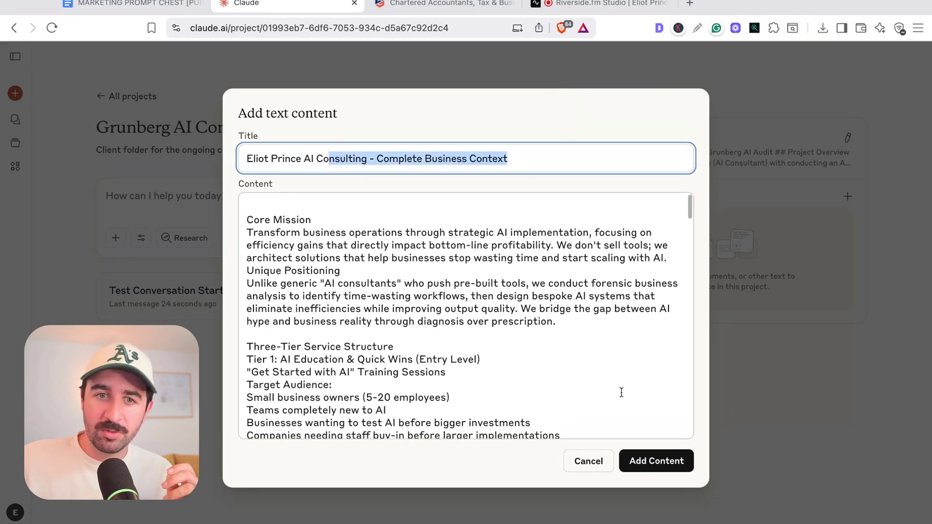
pyautogui.click(656, 461)
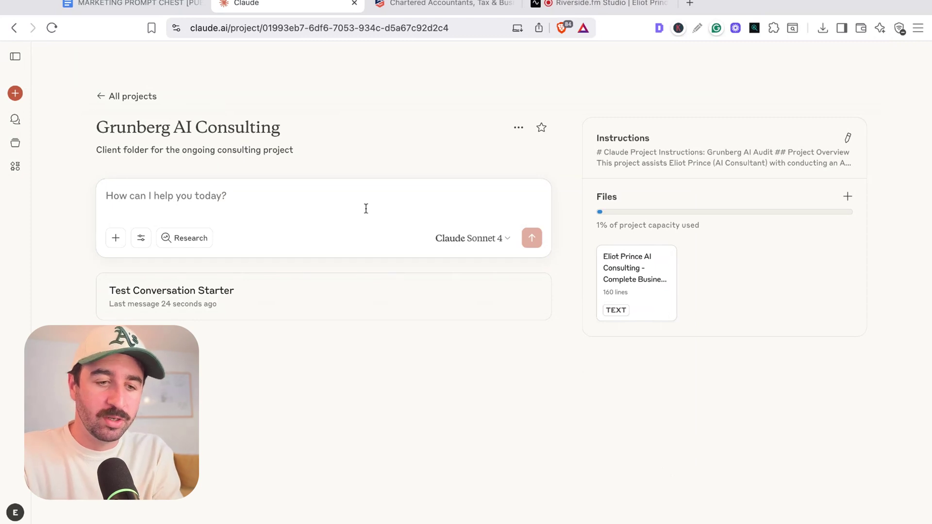
# Step: Ask 'what do you know about my business?' in a new chat, review the reply, and return
pyautogui.write('what do you know about my business?')
pyautogui.press('Return')
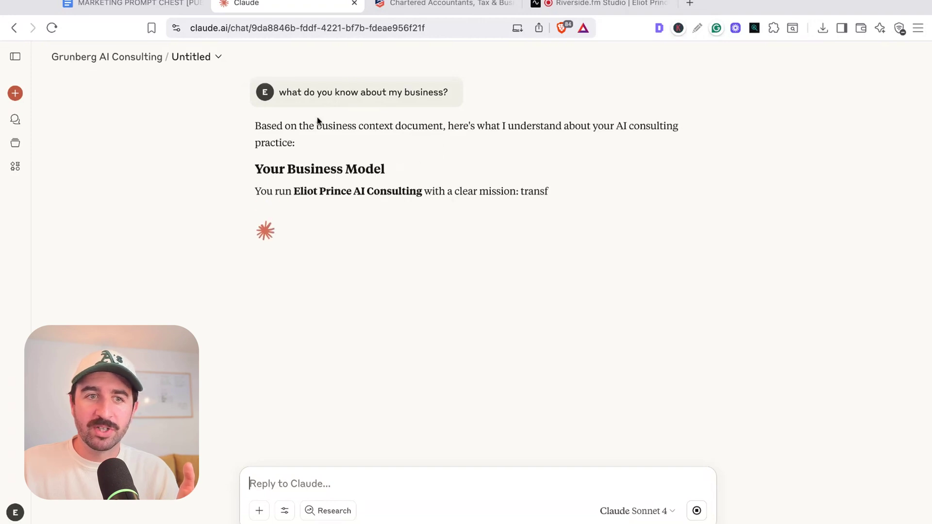
pyautogui.click(254, 126)
pyautogui.hotkey('shift', 'alt', 'Right')
pyautogui.hotkey('shift', 'alt', 'Right')
pyautogui.hotkey('shift', 'alt', 'Right')
pyautogui.hotkey('shift', 'alt', 'Right')
pyautogui.hotkey('shift', 'alt', 'Right')
pyautogui.hotkey('shift', 'alt', 'Right')
pyautogui.hotkey('shift', 'alt', 'Right')
pyautogui.hotkey('shift', 'alt', 'Right')
pyautogui.hotkey('shift', 'alt', 'Right')
pyautogui.hotkey('shift', 'alt', 'Right')
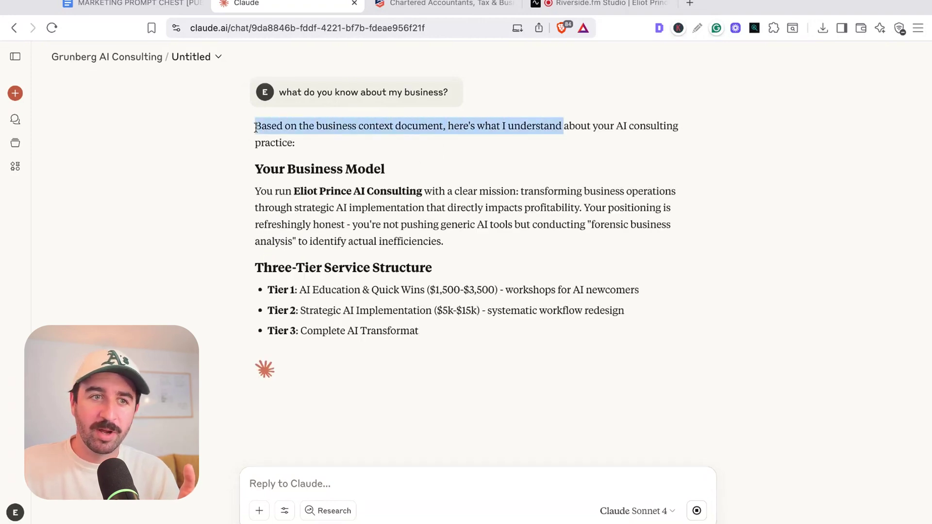
pyautogui.hotkey('shift', 'alt', 'Down')
pyautogui.hotkey('shift', 'alt', 'Down')
pyautogui.hotkey('shift', 'alt', 'Down')
pyautogui.click(354, 126)
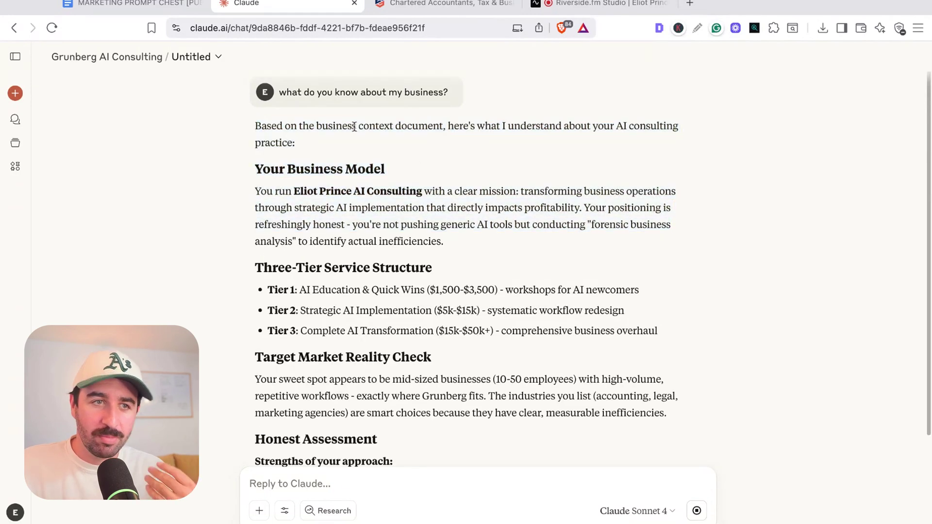
pyautogui.hotkey('shift', 'alt', 'Down')
pyautogui.hotkey('shift', 'alt', 'Down')
pyautogui.hotkey('shift', 'alt', 'Down')
pyautogui.hotkey('shift', 'alt', 'Down')
pyautogui.hotkey('shift', 'alt', 'Down')
pyautogui.hotkey('shift', 'alt', 'Down')
pyautogui.hotkey('shift', 'alt', 'Down')
pyautogui.hotkey('shift', 'alt', 'Down')
pyautogui.scroll(-5, 402, 234)
pyautogui.scroll(5, 396, 260)
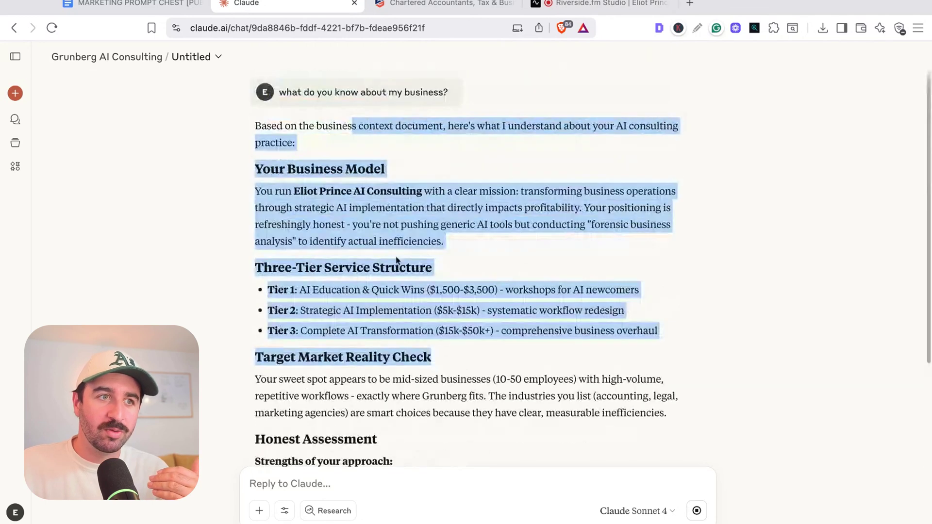
pyautogui.click(104, 57)
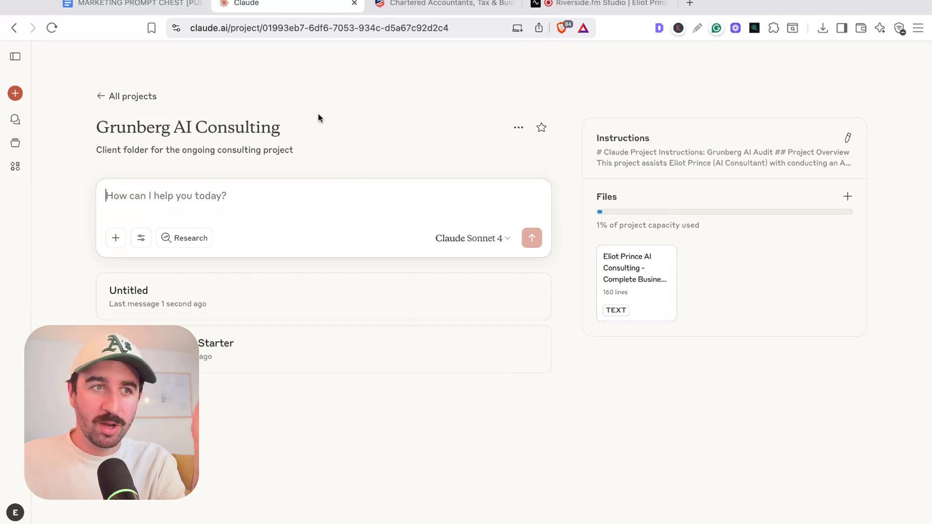
# Step: Copy the Business Research & Context Analysis Prompt from the MARKETING PROMPT CHEST Google Doc
pyautogui.click(108, 4)
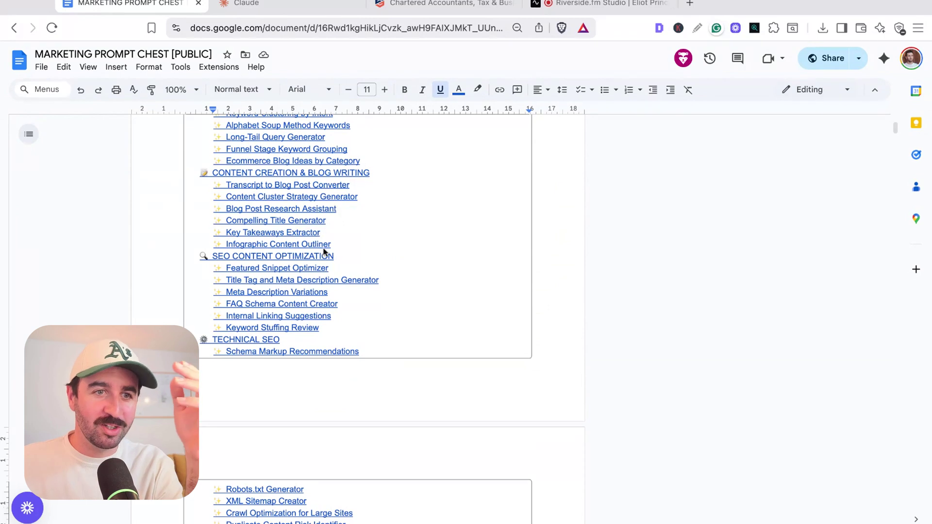
pyautogui.scroll(5, 291, 219)
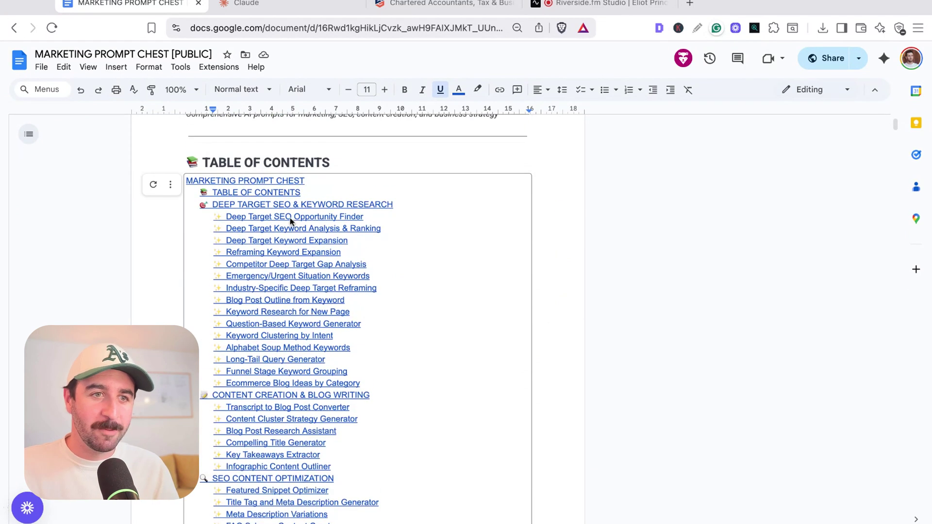
pyautogui.scroll(-6, 290, 221)
pyautogui.scroll(3, 270, 228)
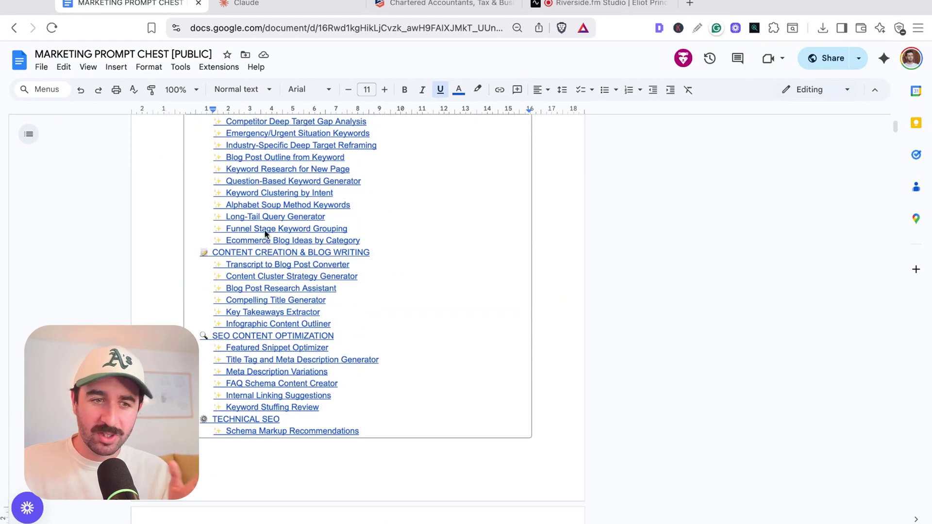
pyautogui.scroll(-2, 269, 238)
pyautogui.scroll(-5, 272, 243)
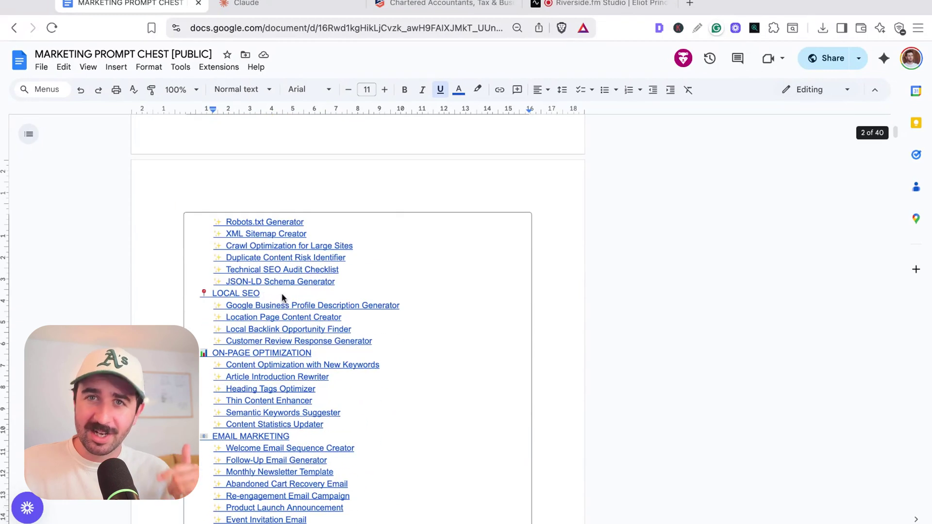
pyautogui.scroll(-1, 282, 295)
pyautogui.scroll(-2, 281, 295)
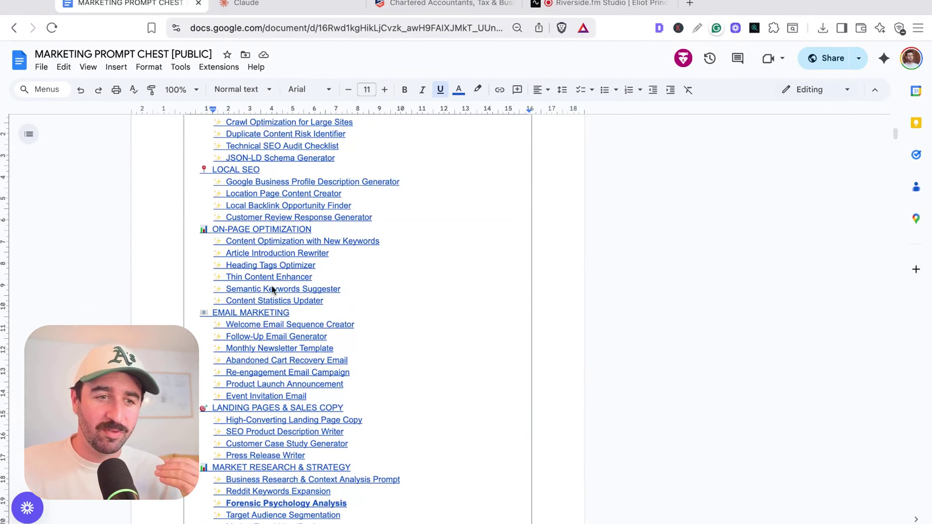
pyautogui.scroll(-2, 277, 297)
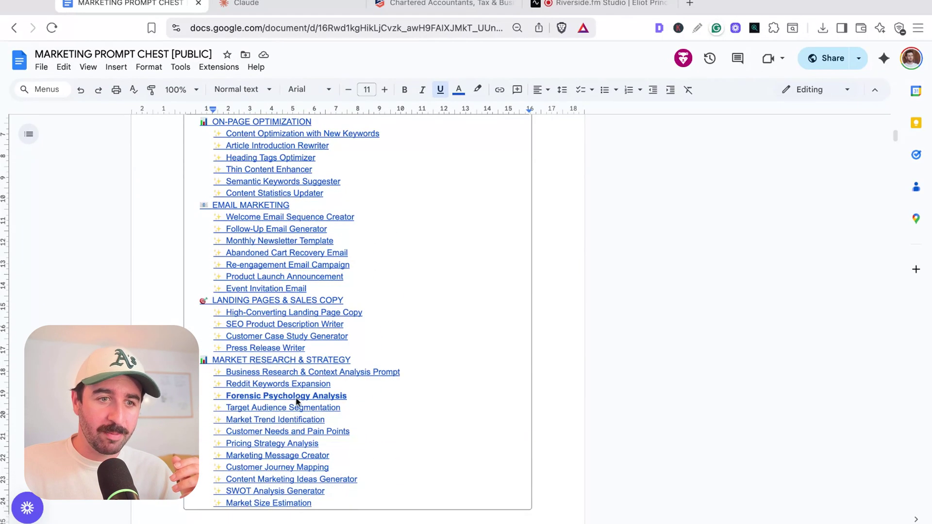
pyautogui.click(281, 372)
pyautogui.click(284, 392)
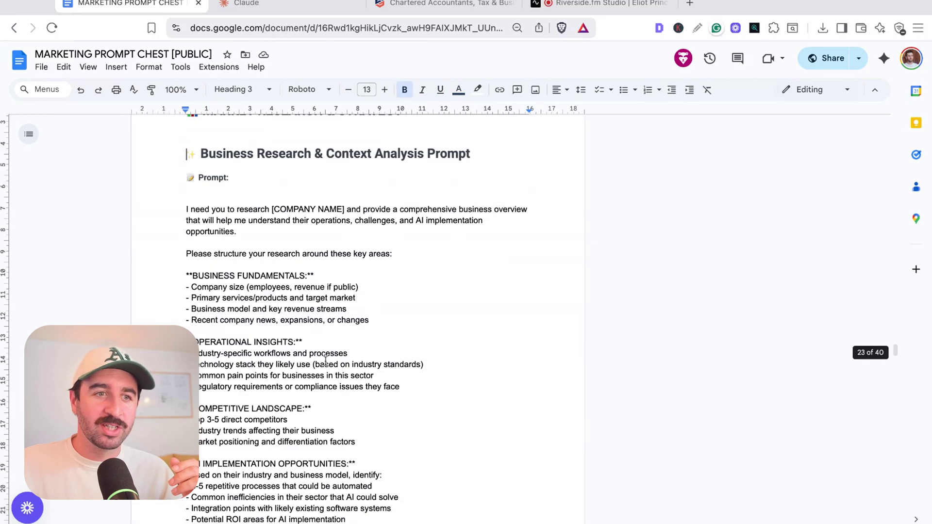
pyautogui.moveTo(181, 207); pyautogui.dragTo(370, 173)
pyautogui.click(259, 7)
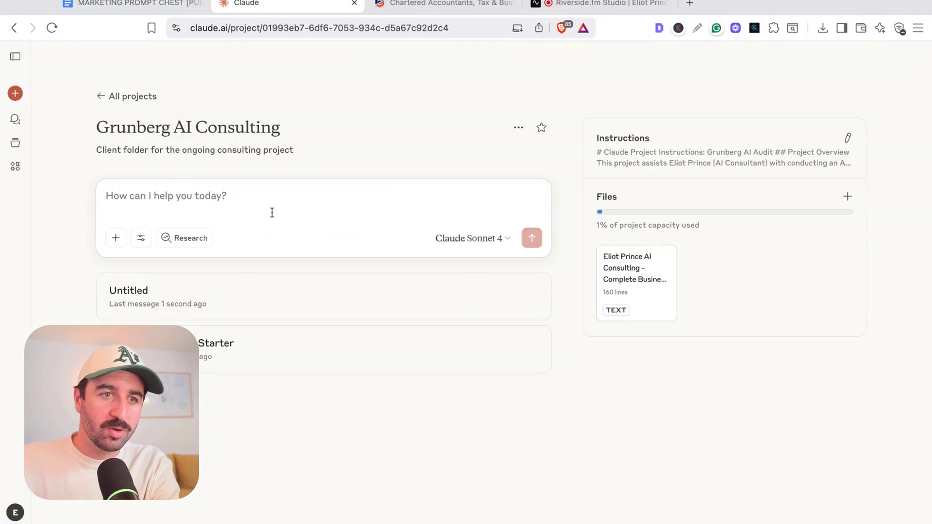
pyautogui.press('super+v')
pyautogui.scroll(10, 276, 236)
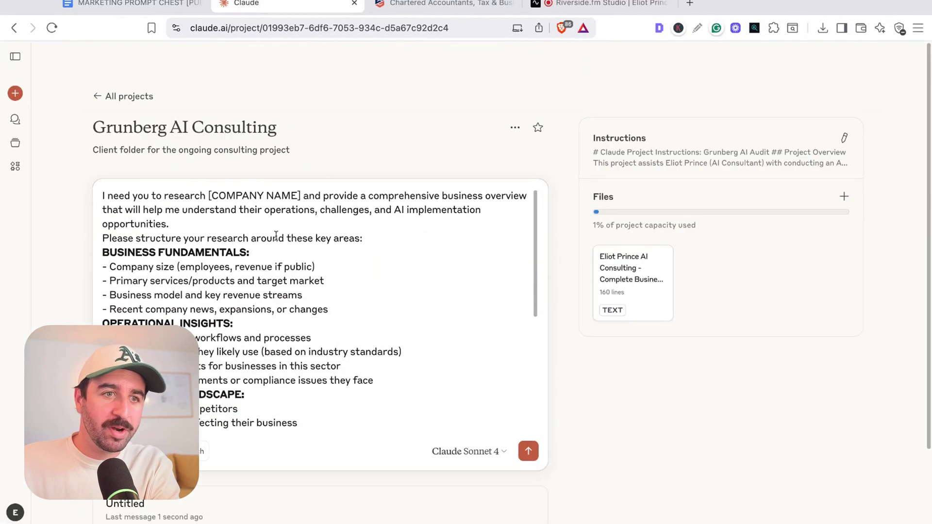
pyautogui.click(302, 195)
pyautogui.hotkey('shift', 'alt', 'Left')
pyautogui.hotkey('shift', 'alt', 'Left')
pyautogui.hotkey('shift', 'alt', 'Left')
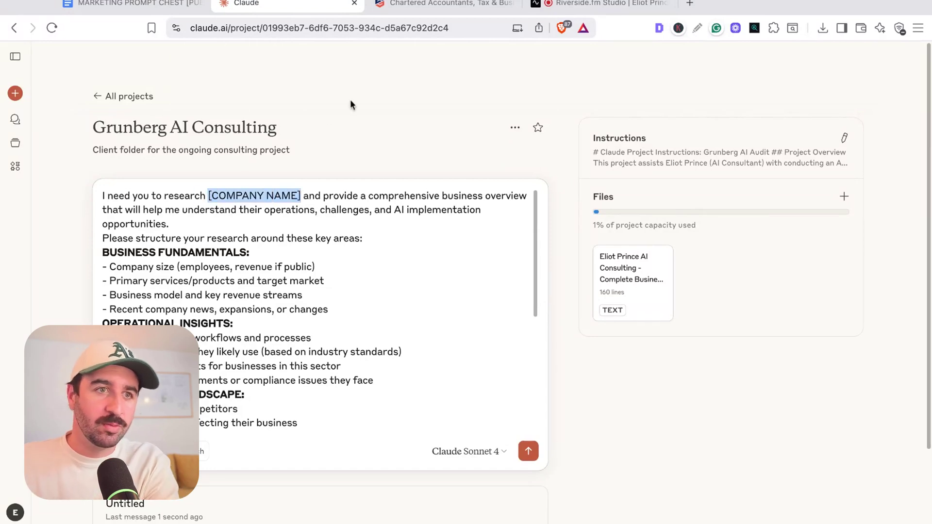
pyautogui.press('BackSpace')
pyautogui.click(410, 5)
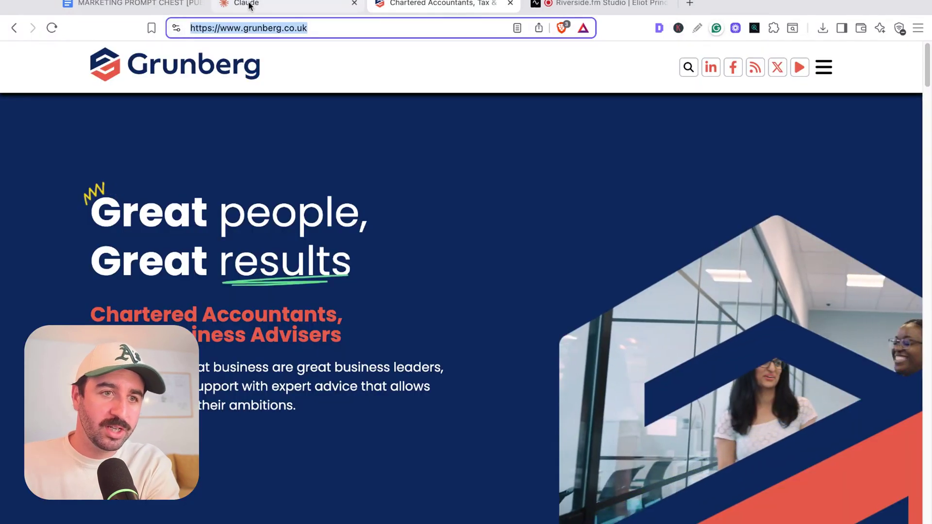
pyautogui.click(247, 5)
pyautogui.press('super+v')
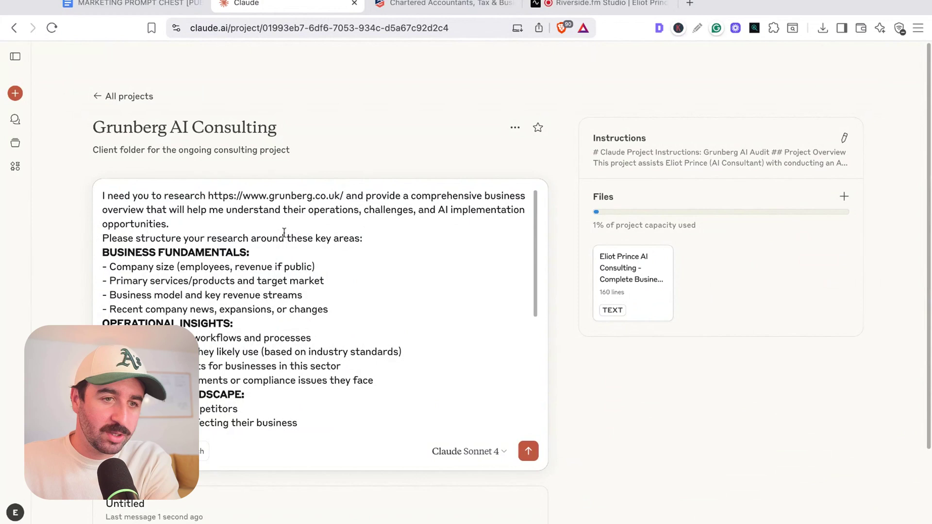
# Step: Replace the [YOUR INDUSTRY] placeholder with 'accountancy firm in london'
pyautogui.scroll(-10, 362, 246)
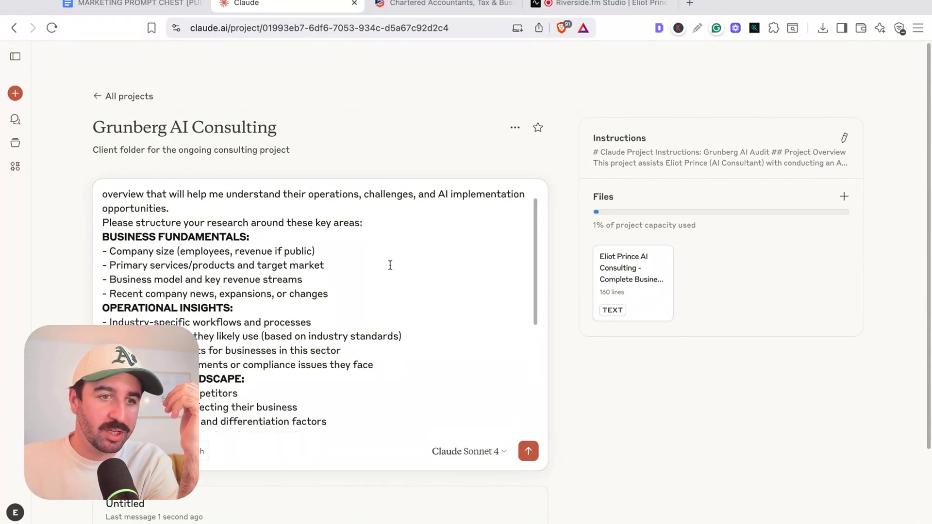
pyautogui.moveTo(229, 330); pyautogui.dragTo(256, 331)
pyautogui.hotkey('alt', 'shift', 'Left')
pyautogui.hotkey('alt', 'shift', 'Left')
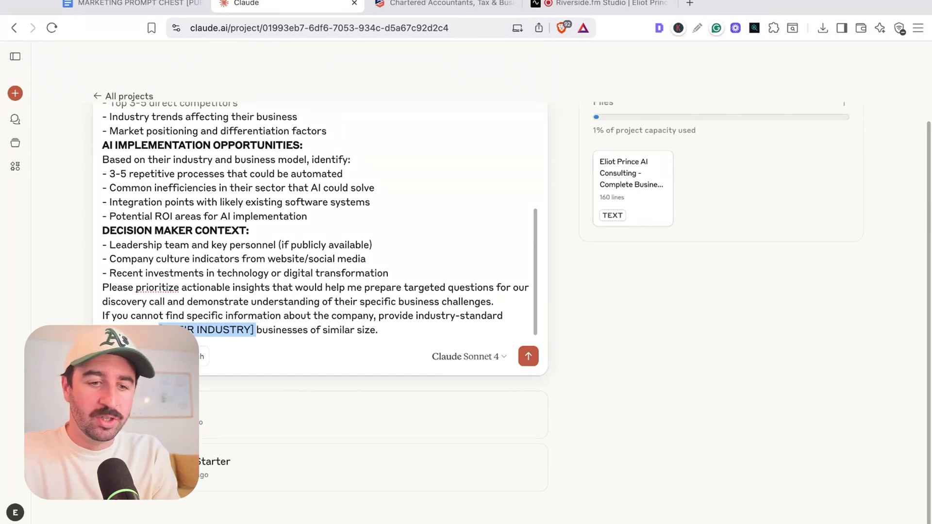
pyautogui.write('accountancy firm in lo')
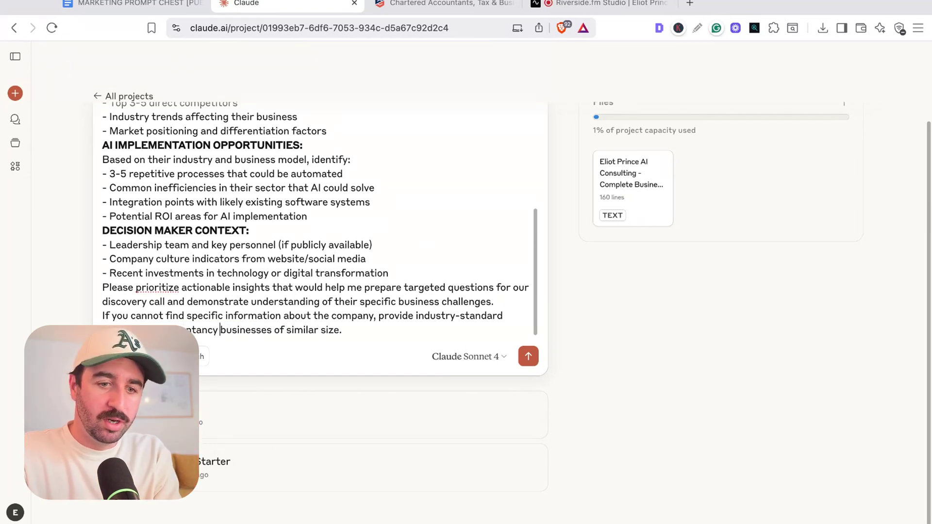
pyautogui.write('ndon')
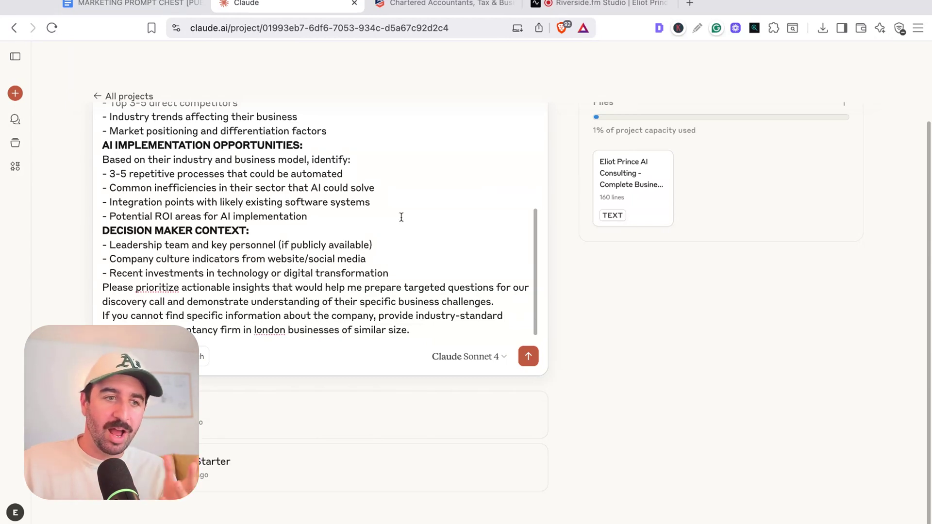
pyautogui.scroll(5, 436, 267)
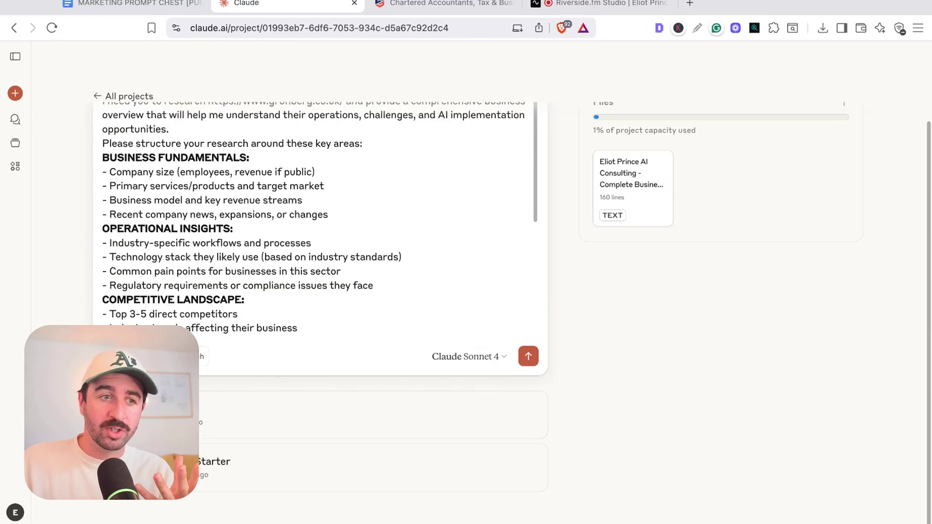
# Step: Confirm web search is on in the tool settings, then enable Research mode for the prompt
pyautogui.click(113, 358)
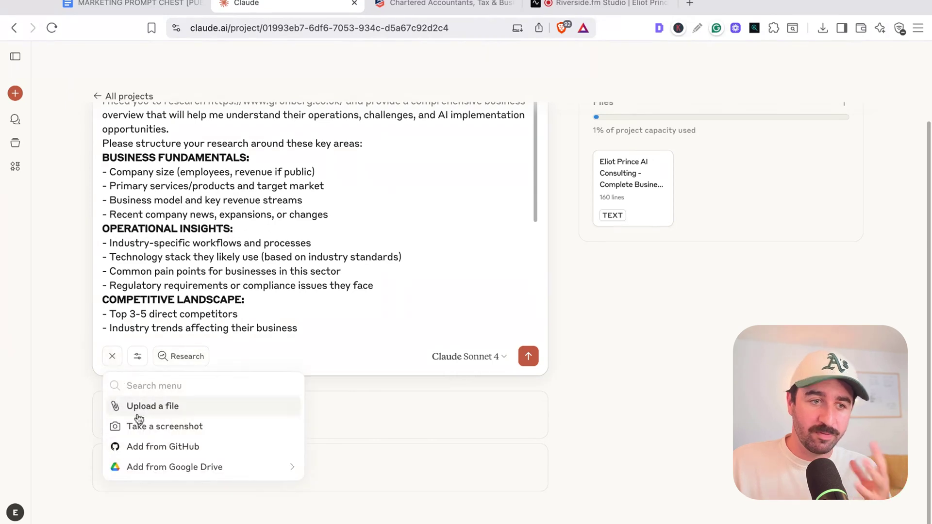
pyautogui.click(138, 357)
pyautogui.scroll(-2, 246, 383)
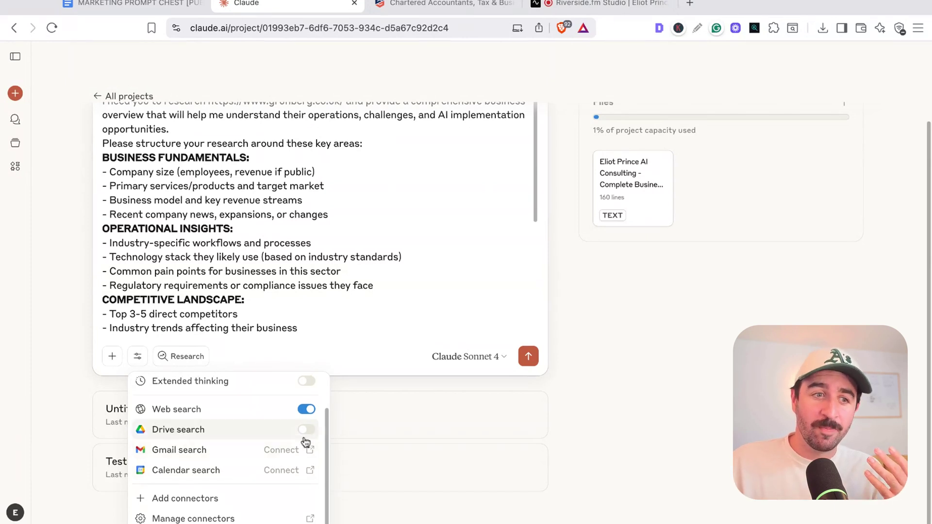
pyautogui.scroll(1, 268, 453)
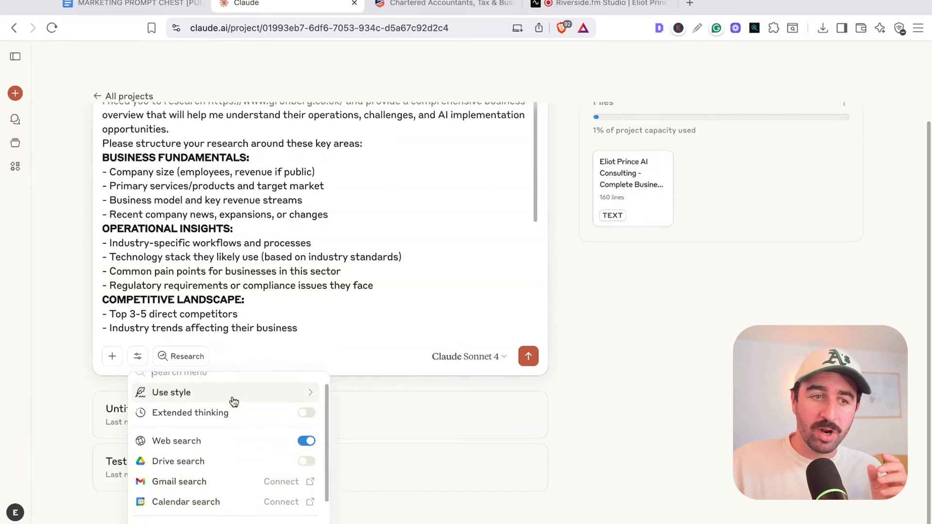
pyautogui.scroll(3, 364, 432)
pyautogui.click(228, 440)
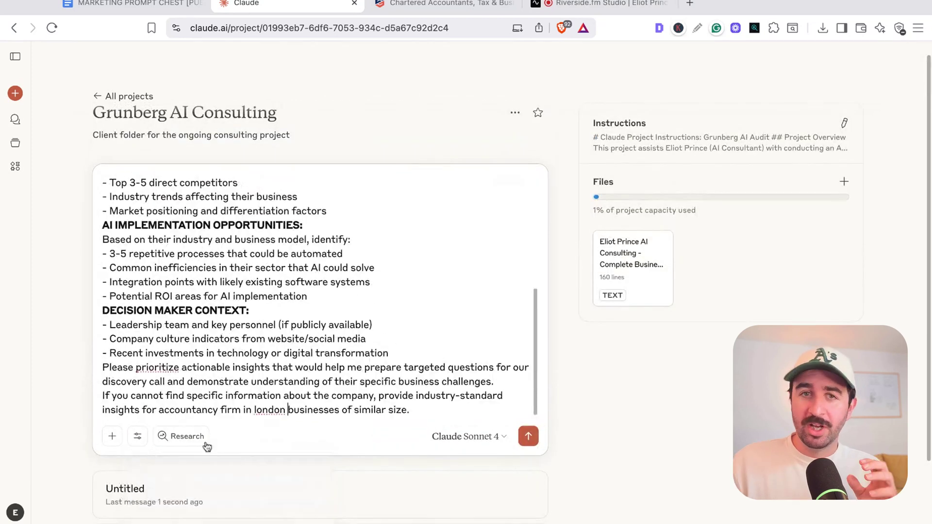
pyautogui.click(194, 439)
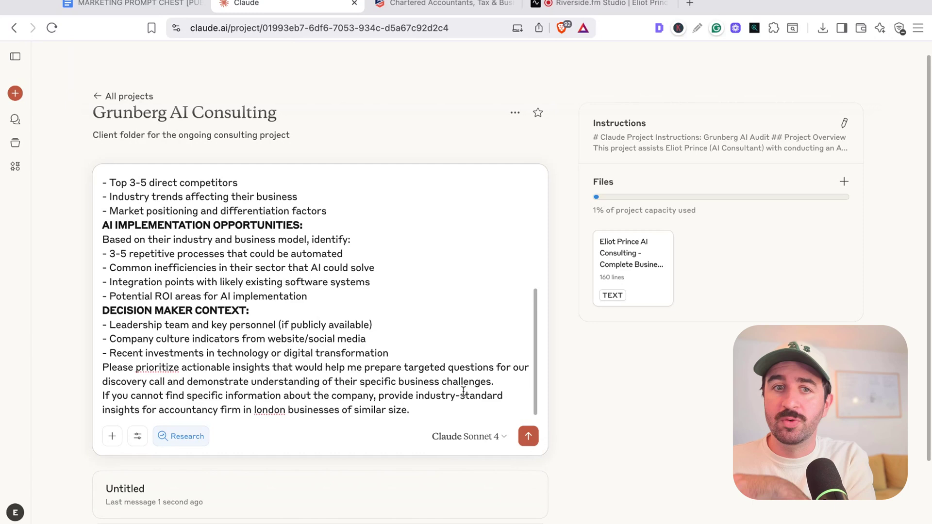
# Step: Send the research prompt and let Claude finish researching across 264 sources
pyautogui.press('Return')
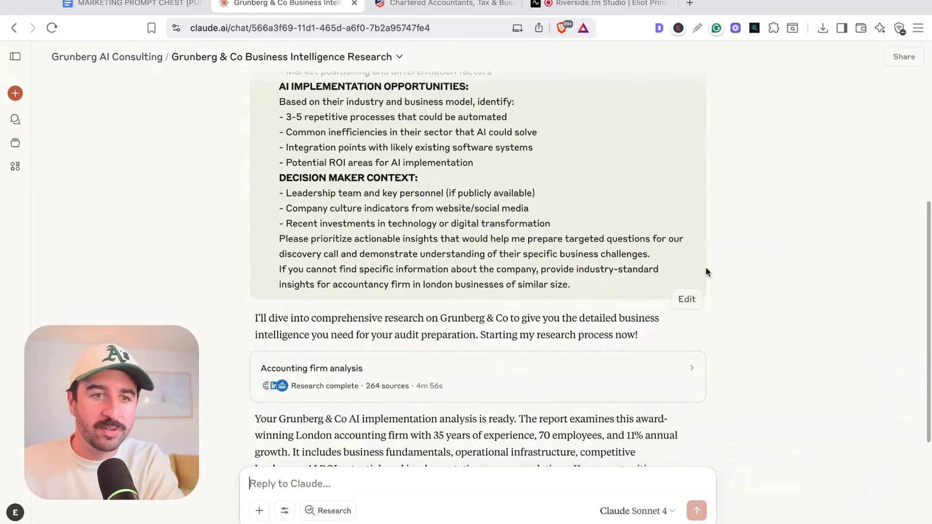
pyautogui.scroll(-3, 684, 252)
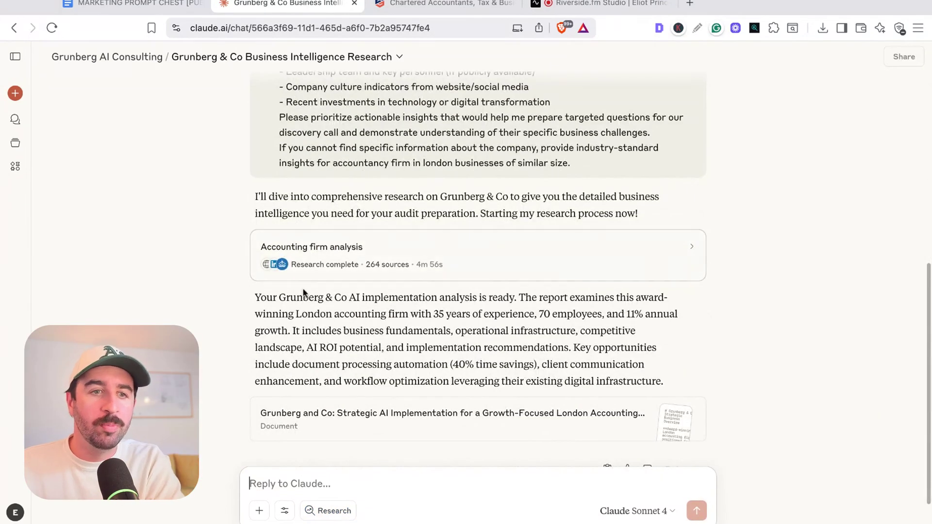
pyautogui.scroll(-1, 347, 281)
pyautogui.scroll(-2, 461, 303)
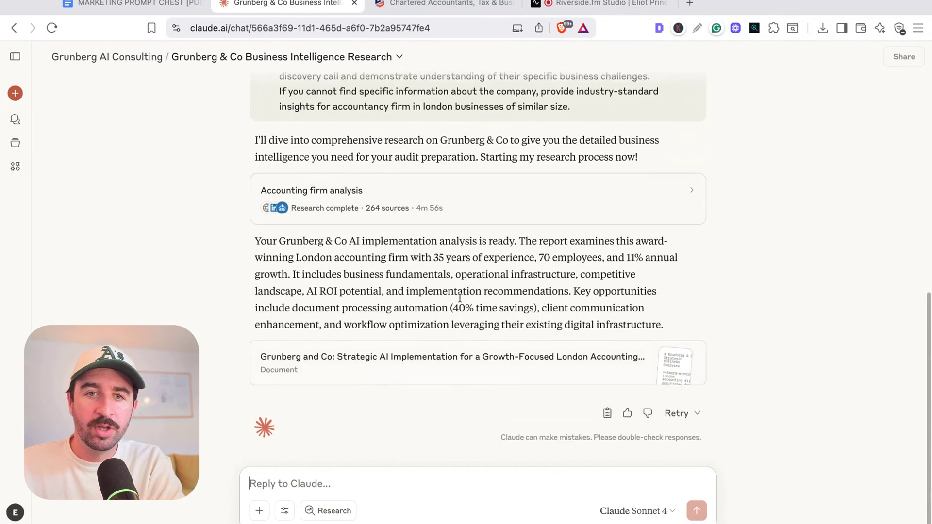
# Step: Open and widen the Grunberg & Co Strategic Business Overview report, copy it, then rewiden the chat
pyautogui.click(478, 371)
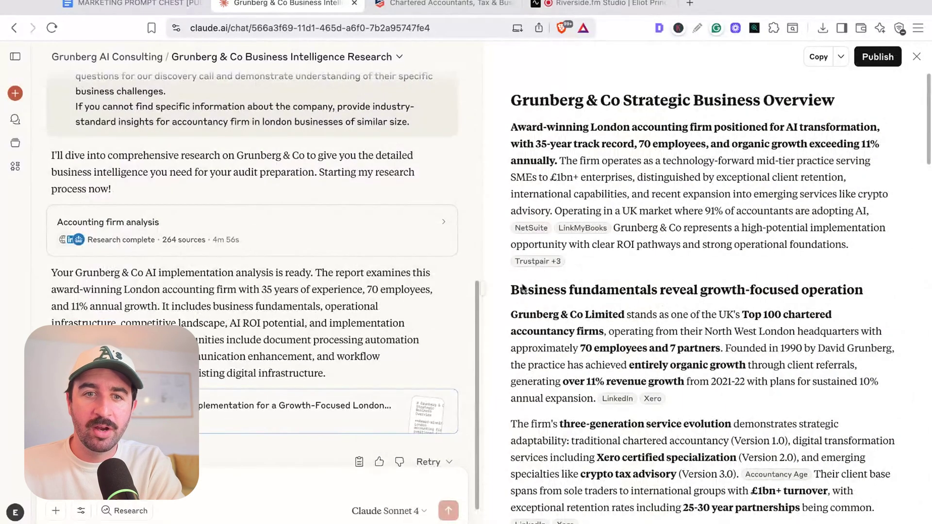
pyautogui.moveTo(481, 298); pyautogui.dragTo(321, 285)
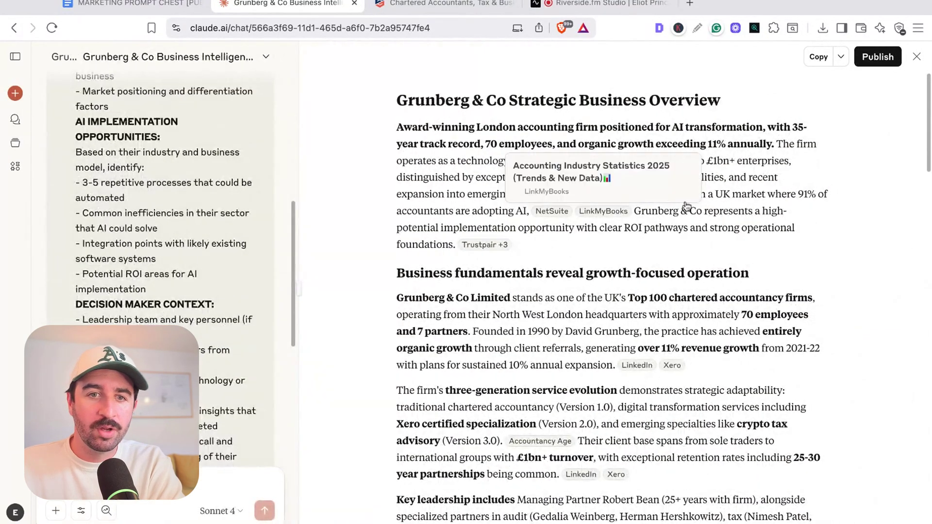
pyautogui.scroll(-3, 928, 124)
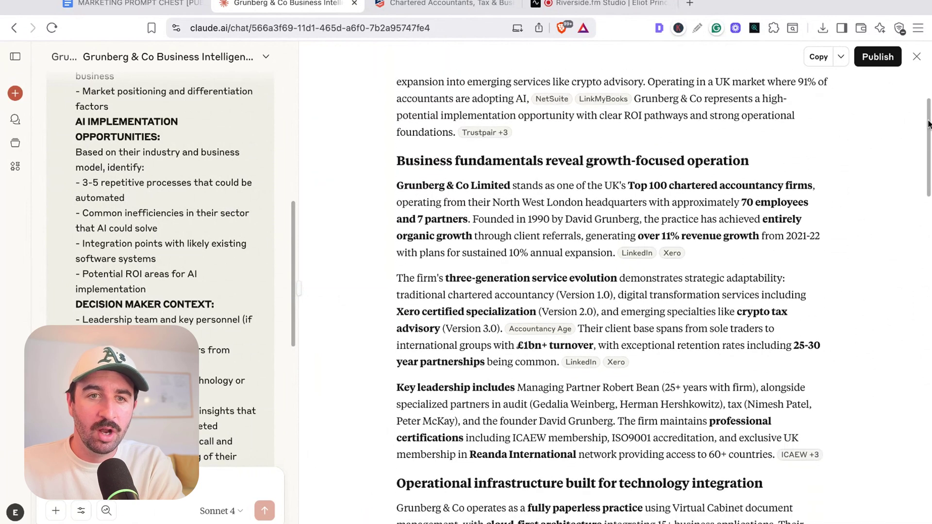
pyautogui.scroll(-15, 598, 196)
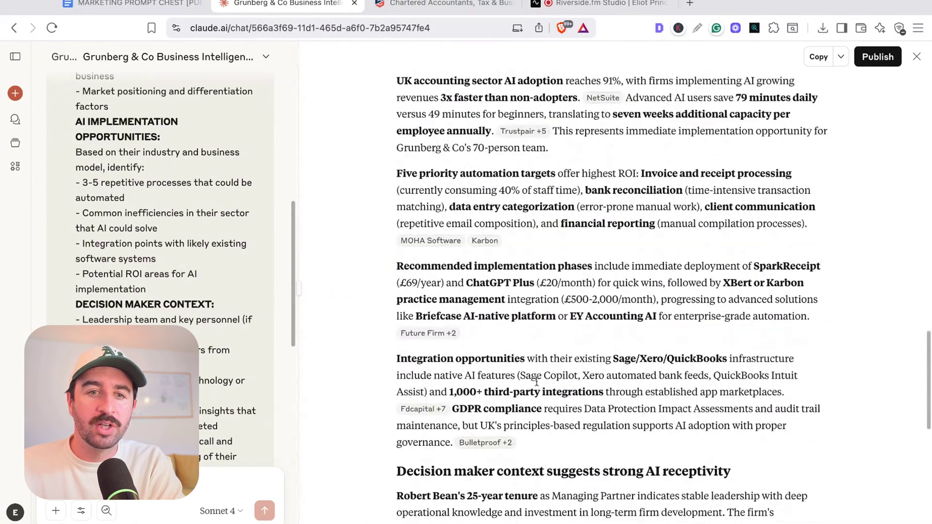
pyautogui.scroll(-10, 544, 349)
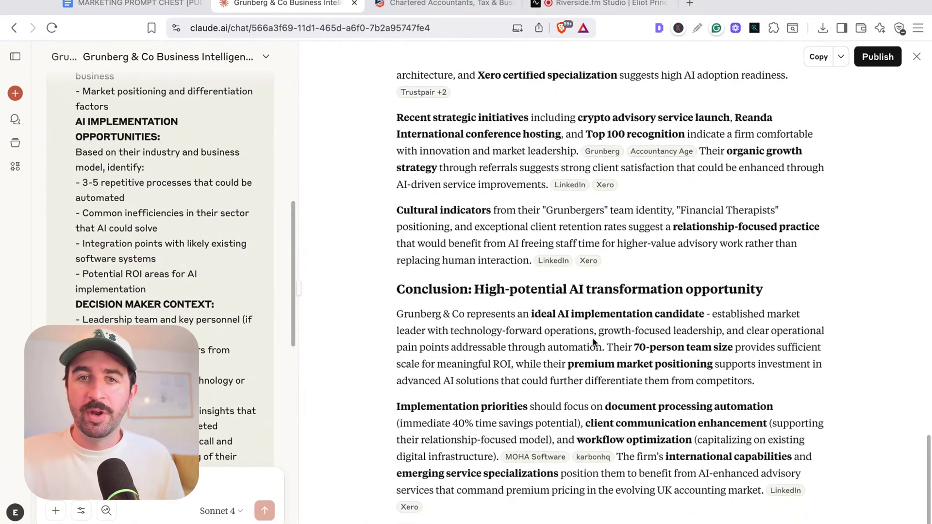
pyautogui.scroll(20, 593, 341)
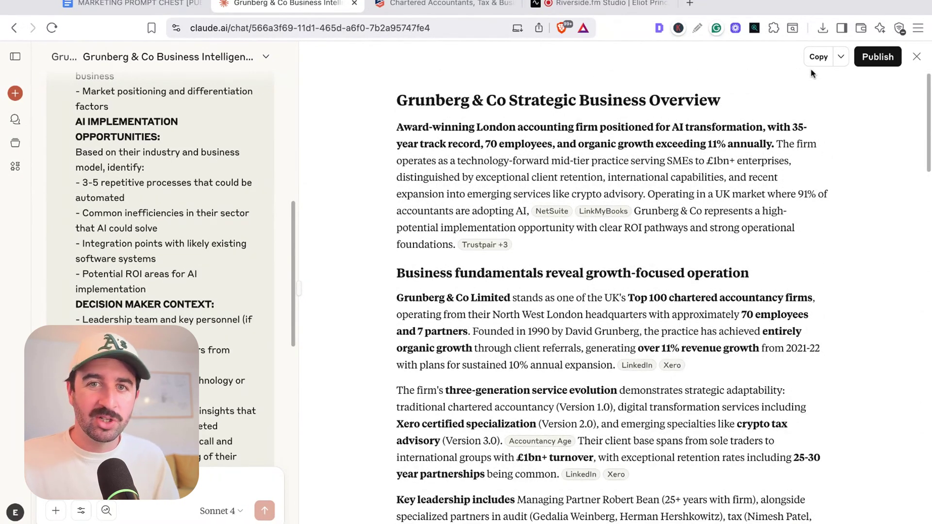
pyautogui.click(813, 63)
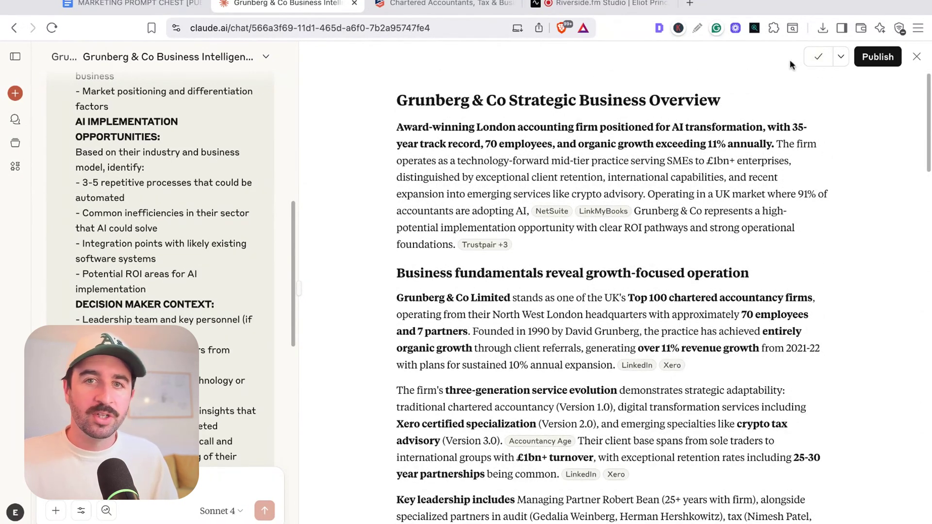
pyautogui.click(819, 58)
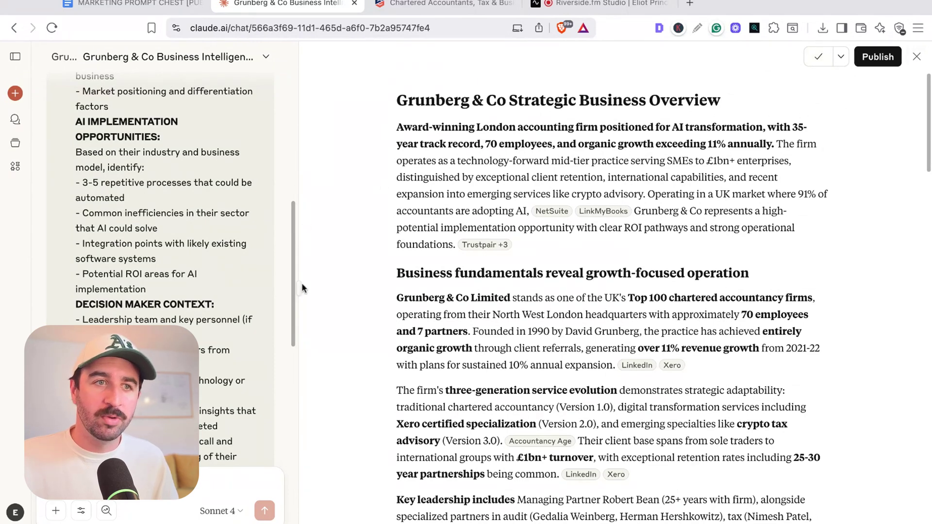
pyautogui.moveTo(301, 288); pyautogui.dragTo(585, 285)
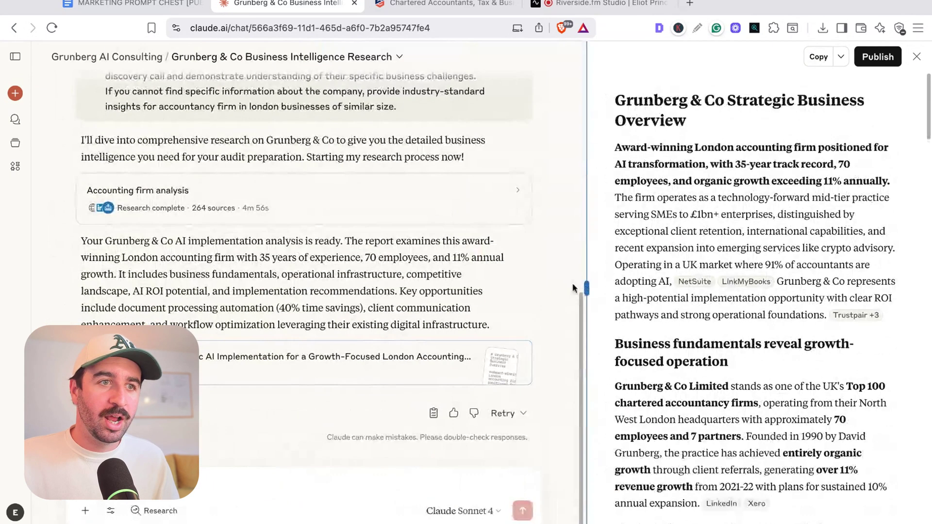
# Step: In the Grunberg AI Consulting project, add text content and paste in the copied report
pyautogui.click(139, 59)
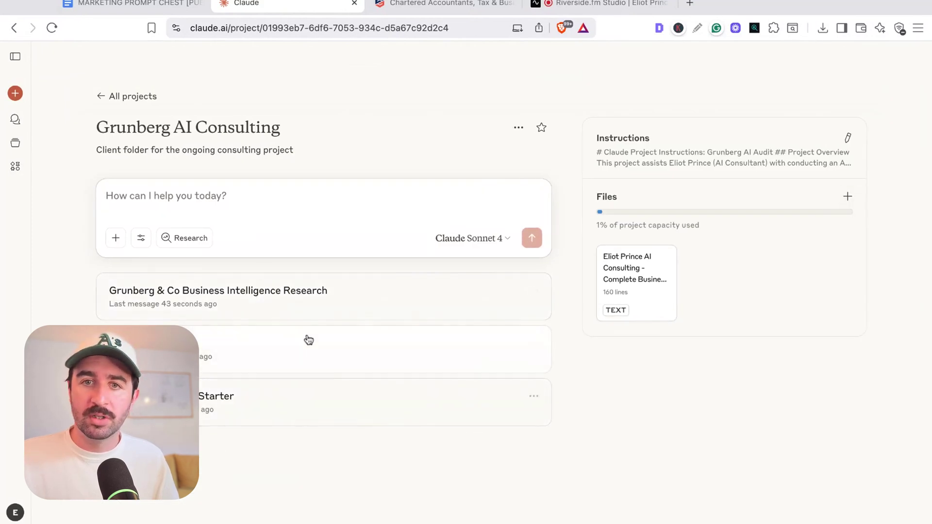
pyautogui.click(847, 196)
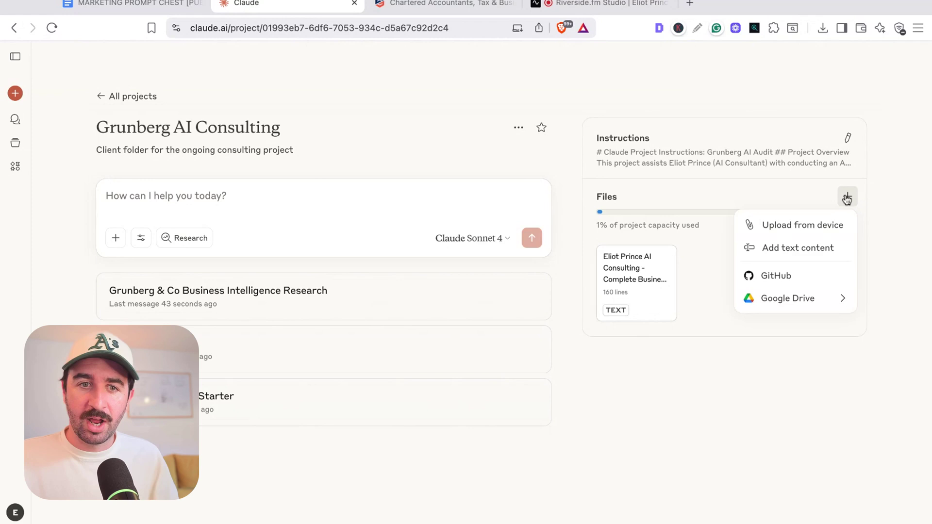
pyautogui.click(794, 248)
pyautogui.click(344, 251)
pyautogui.press('super+v')
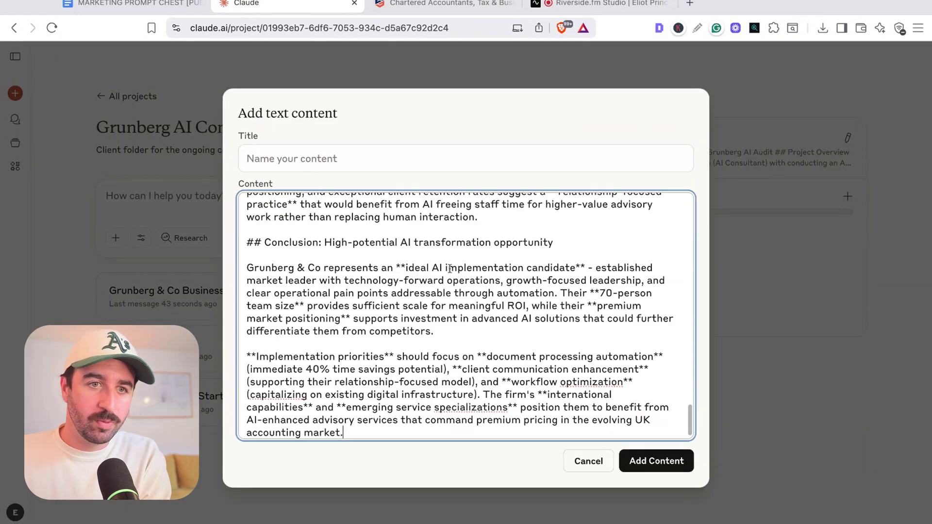
pyautogui.scroll(15, 344, 252)
# Step: Move the report's heading into the Title field and save it as a project file
pyautogui.tripleClick(464, 214)
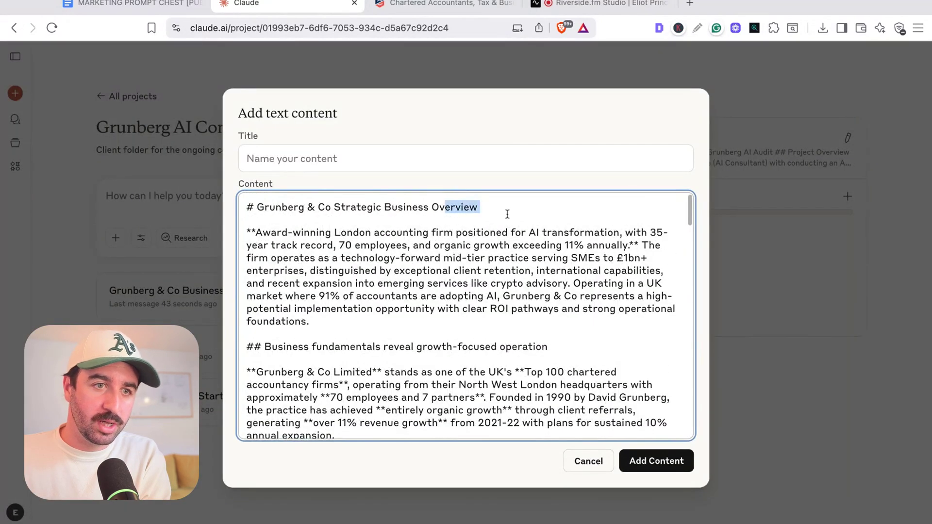
pyautogui.press('super+x')
pyautogui.click(284, 165)
pyautogui.press('super+v')
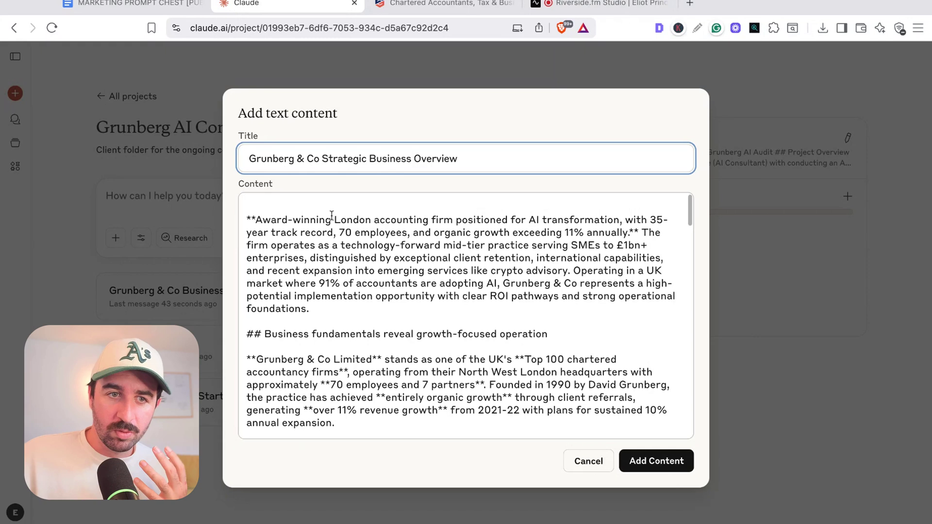
pyautogui.moveTo(495, 219); pyautogui.dragTo(248, 206)
pyautogui.moveTo(371, 240); pyautogui.dragTo(564, 232)
pyautogui.scroll(-3, 383, 318)
pyautogui.scroll(-10, 383, 317)
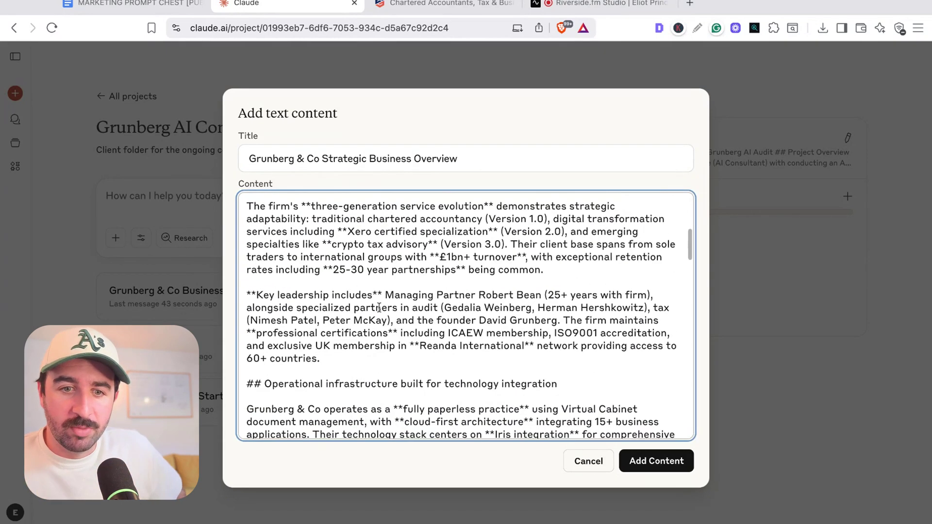
pyautogui.scroll(-8, 383, 318)
pyautogui.click(654, 468)
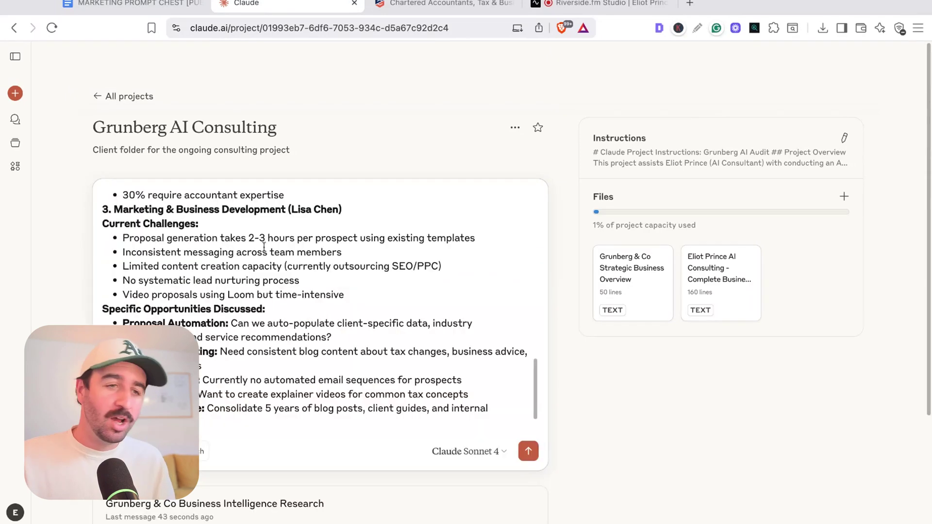
# Step: Paste the meeting notes into the project chat box with the action-plan request above them
pyautogui.press('super+v')
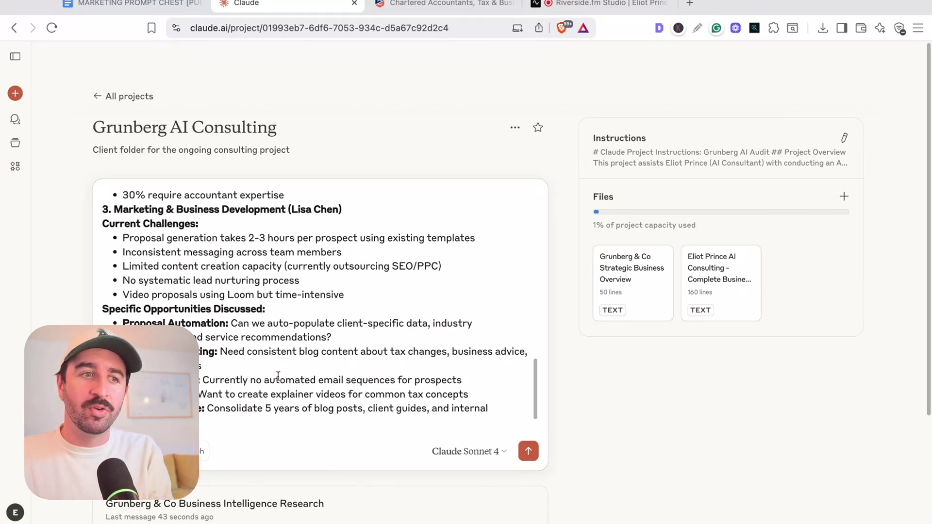
pyautogui.scroll(15, 278, 376)
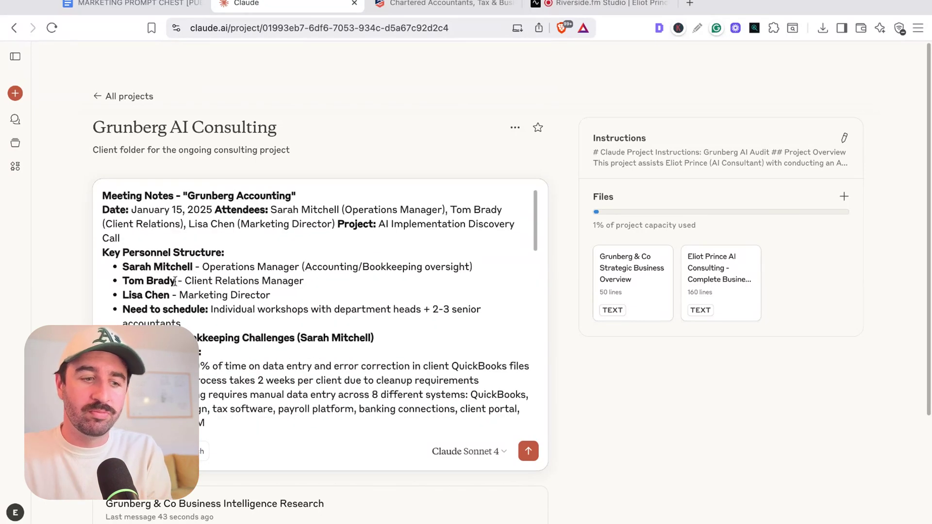
pyautogui.click(101, 194)
pyautogui.press('Return')
pyautogui.press('Return')
pyautogui.press('Return')
pyautogui.press('Return')
pyautogui.press('Return')
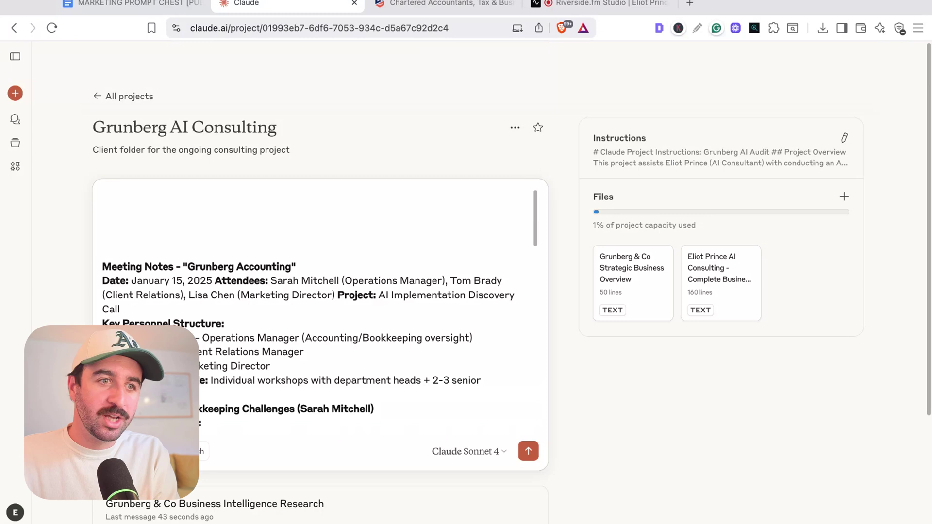
pyautogui.press('super+v')
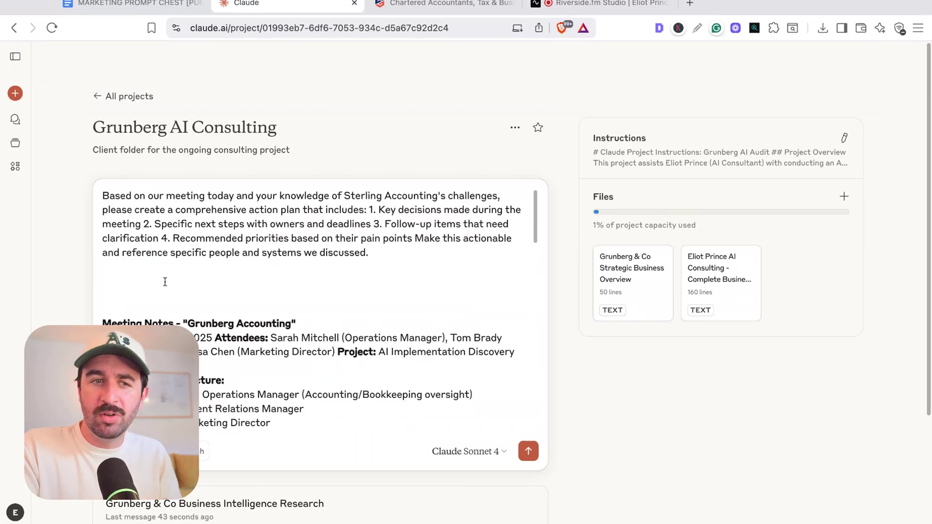
# Step: Replace "Sterling Accounting's" with "Grunberg Accountant" and delete the leftover word "challenges"
pyautogui.scroll(-2, 165, 282)
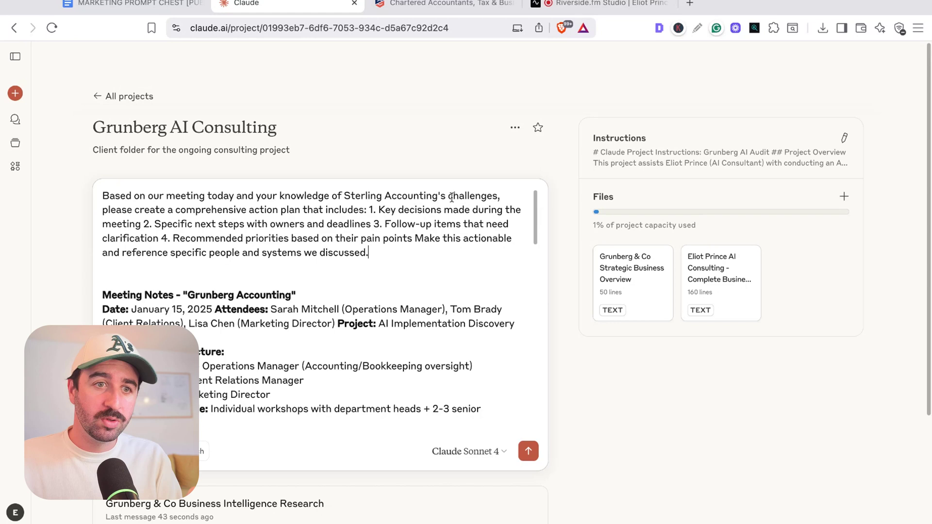
pyautogui.hotkey('alt', 'shift', 'Left')
pyautogui.hotkey('alt', 'shift', 'Left')
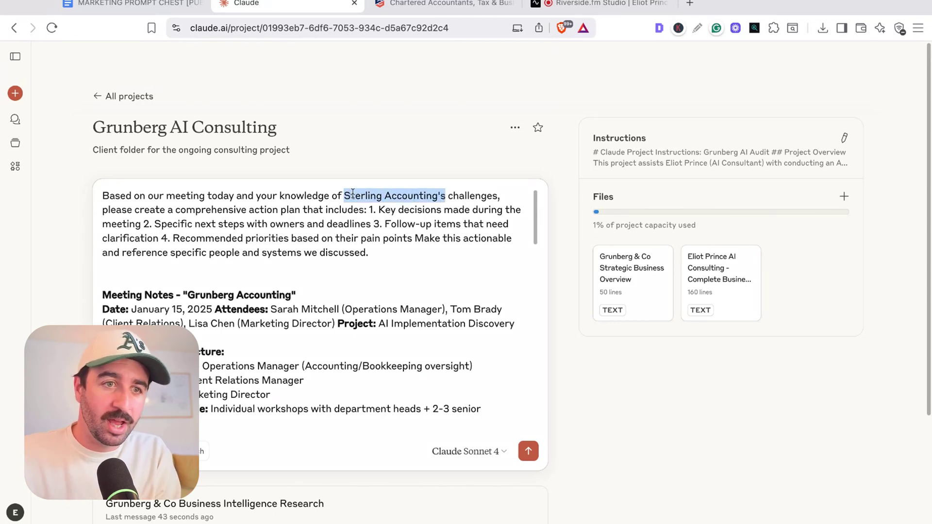
pyautogui.write('Grunberg Accounta')
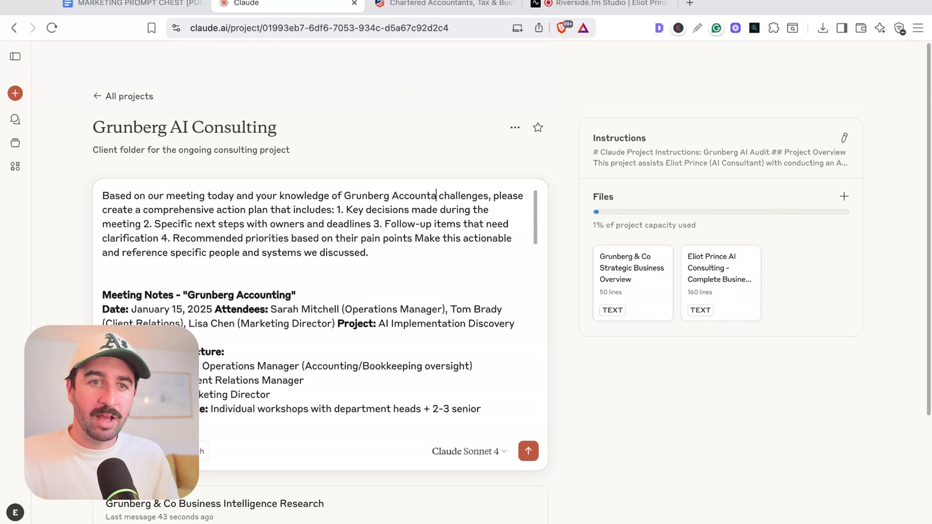
pyautogui.write('nt')
pyautogui.hotkey('alt', 'shift', 'Right')
pyautogui.press('BackSpace')
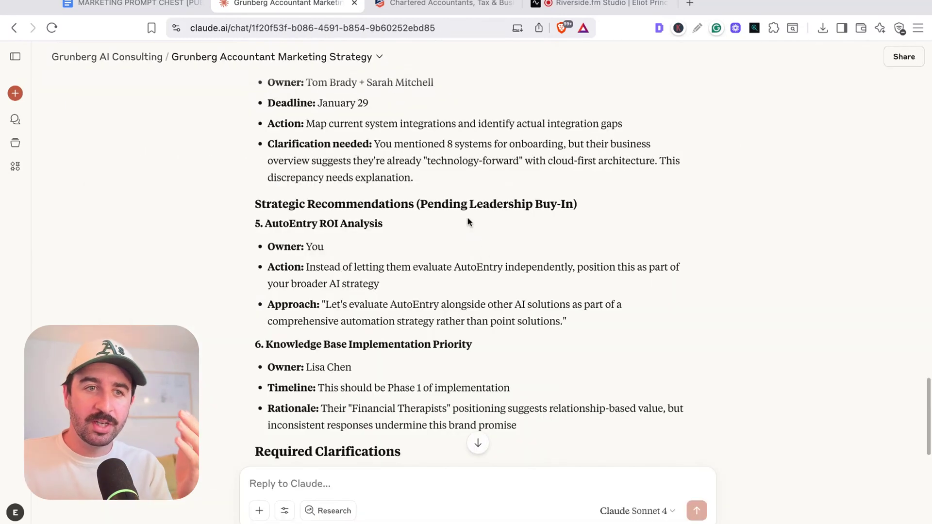
# Step: Review the action plan's Budget Authority and Growth vs. Efficiency questions, then paste the thank-you email request
pyautogui.scroll(4, 520, 209)
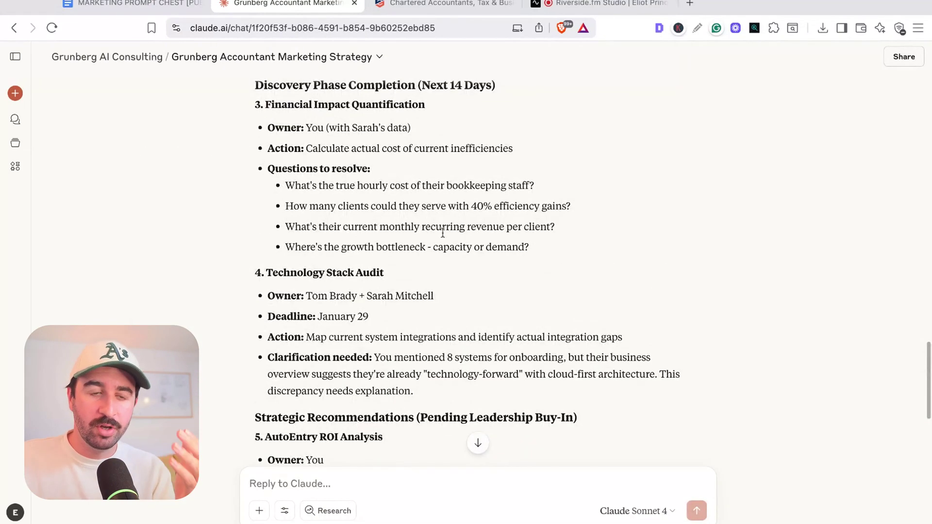
pyautogui.scroll(-5, 509, 238)
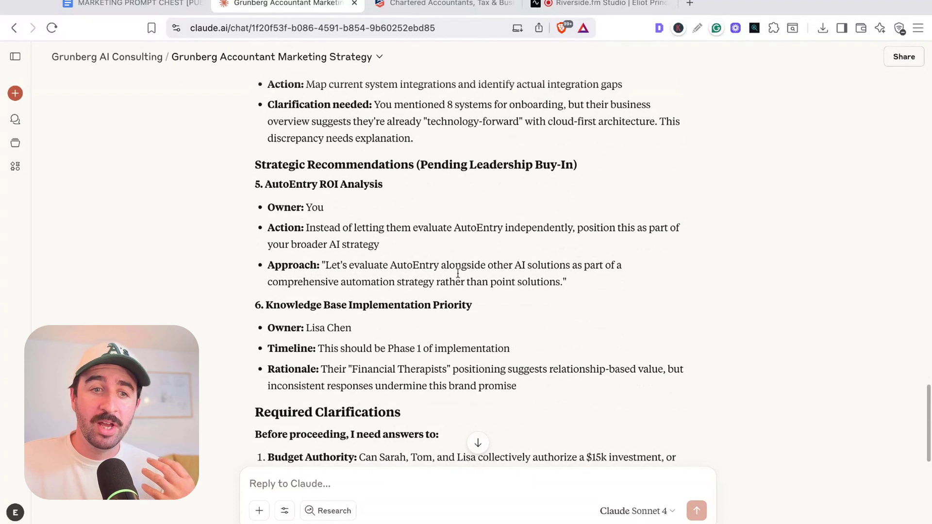
pyautogui.scroll(-5, 451, 237)
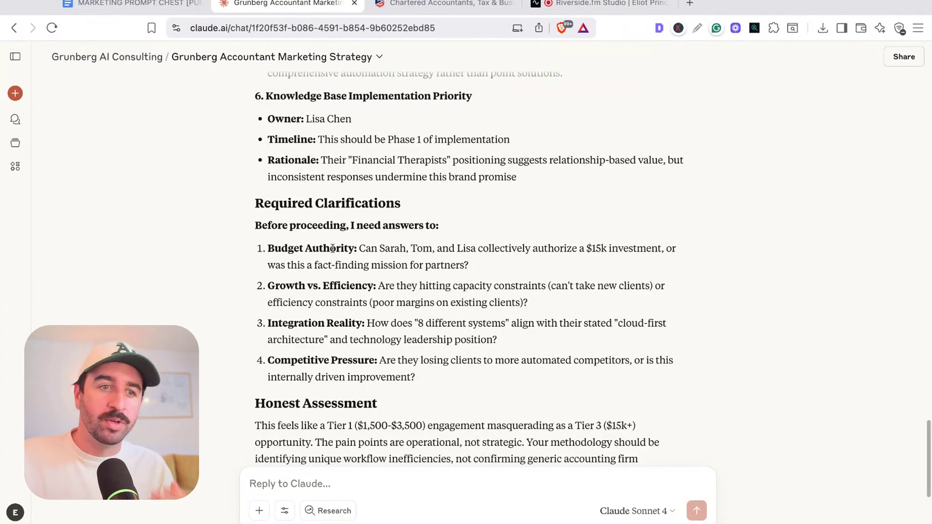
pyautogui.moveTo(297, 248); pyautogui.dragTo(343, 249)
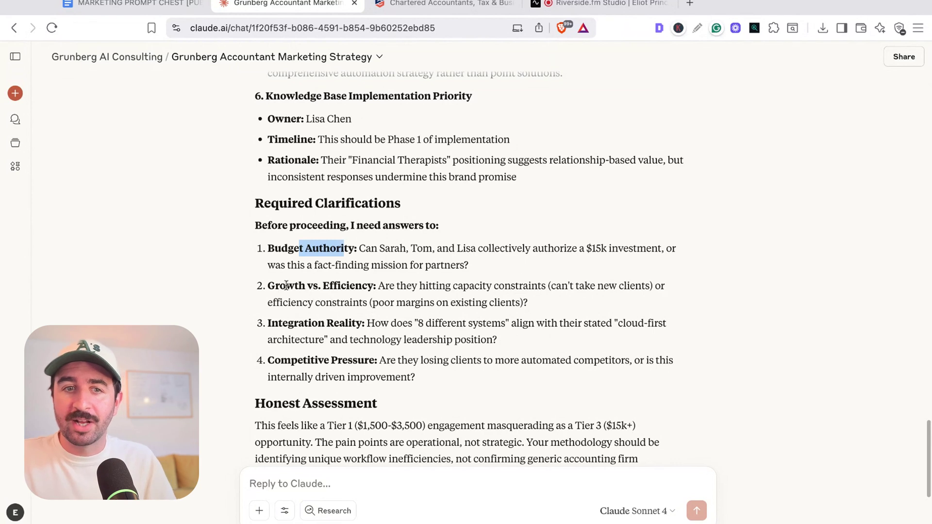
pyautogui.moveTo(287, 286); pyautogui.dragTo(568, 286)
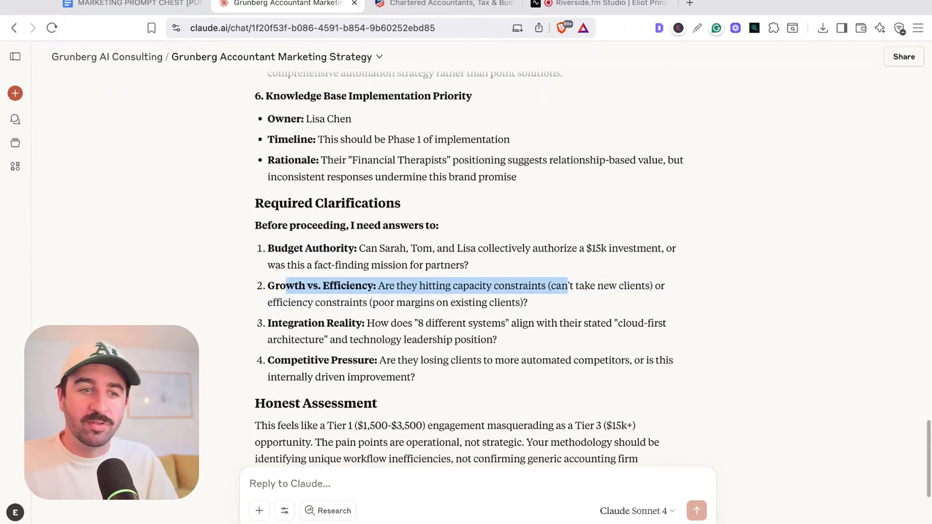
pyautogui.click(415, 321)
pyautogui.moveTo(313, 323); pyautogui.dragTo(416, 339)
pyautogui.scroll(-5, 485, 291)
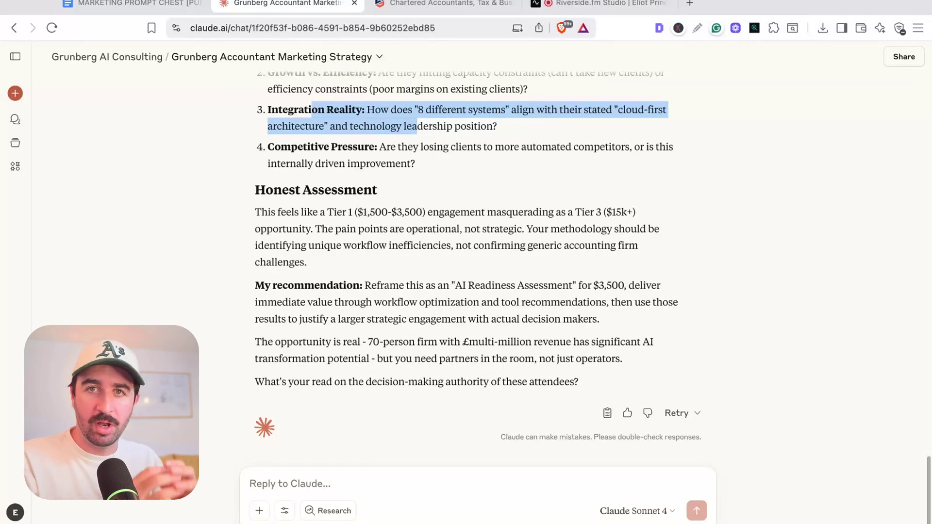
pyautogui.press('super+v')
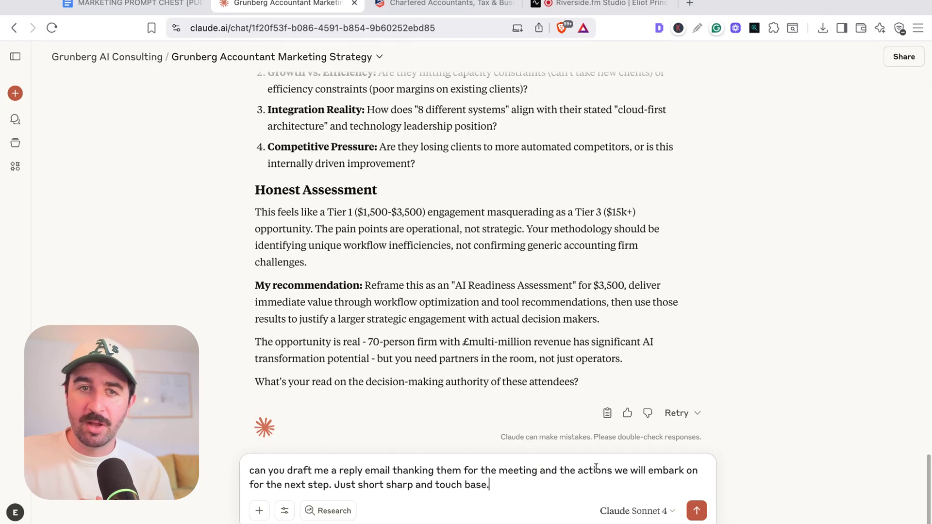
# Step: Send the thank-you email request, review the drafted subject and action items, then return to the project
pyautogui.click(696, 510)
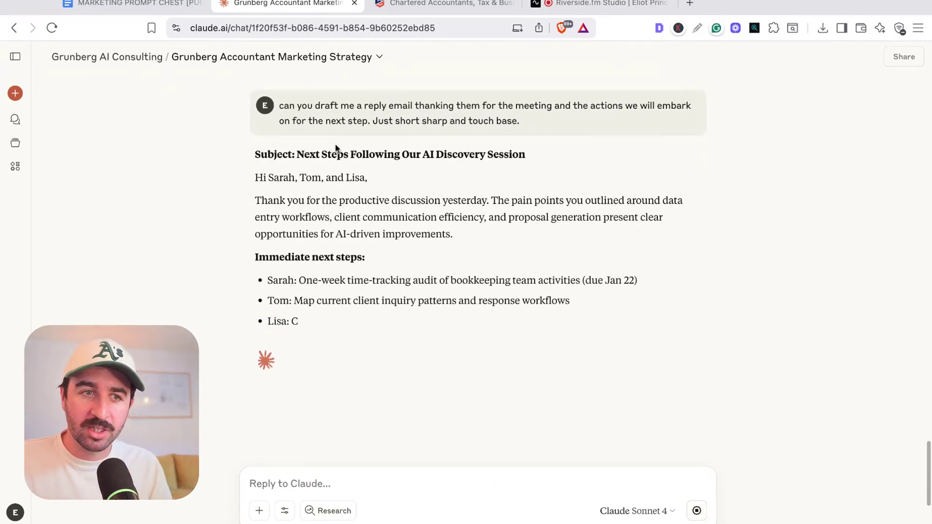
pyautogui.moveTo(266, 154); pyautogui.dragTo(491, 154)
pyautogui.click(292, 195)
pyautogui.moveTo(532, 201); pyautogui.dragTo(274, 204)
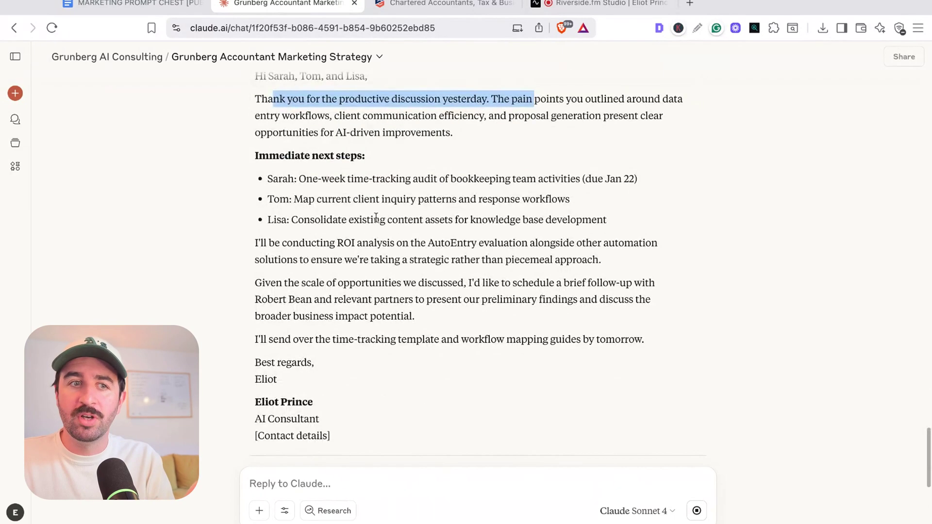
pyautogui.moveTo(290, 176); pyautogui.dragTo(479, 178)
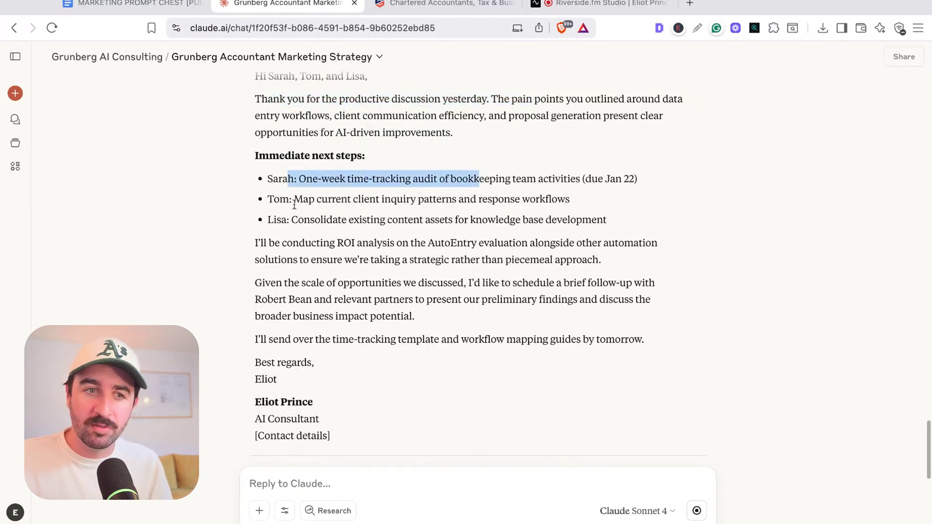
pyautogui.moveTo(304, 199); pyautogui.dragTo(570, 200)
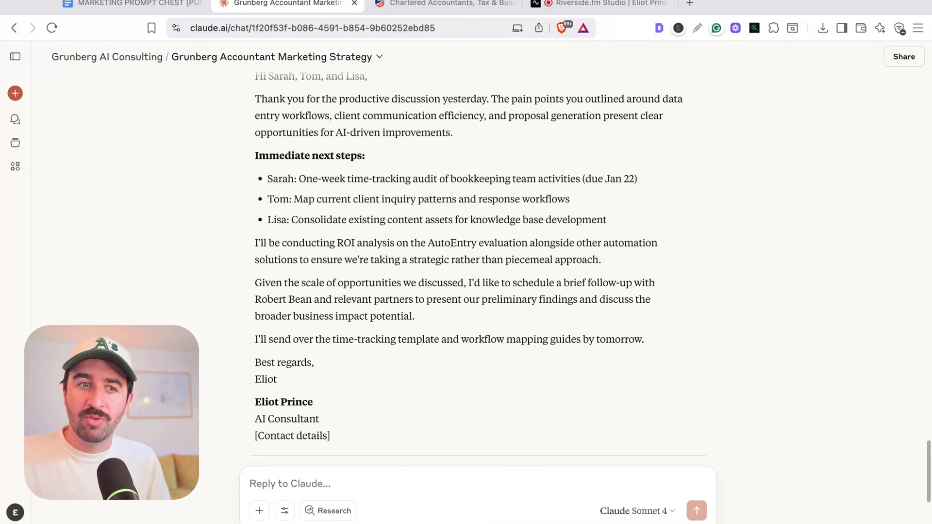
pyautogui.moveTo(298, 179); pyautogui.dragTo(587, 358)
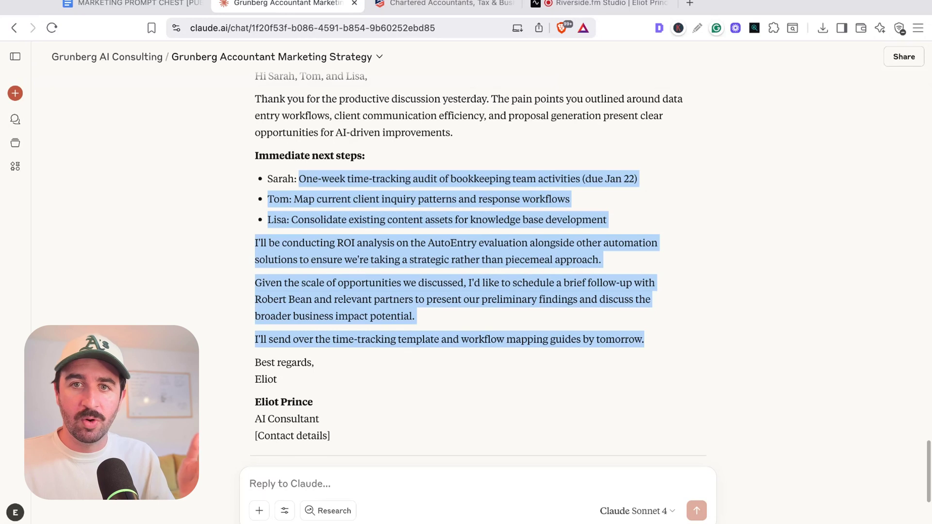
pyautogui.click(113, 59)
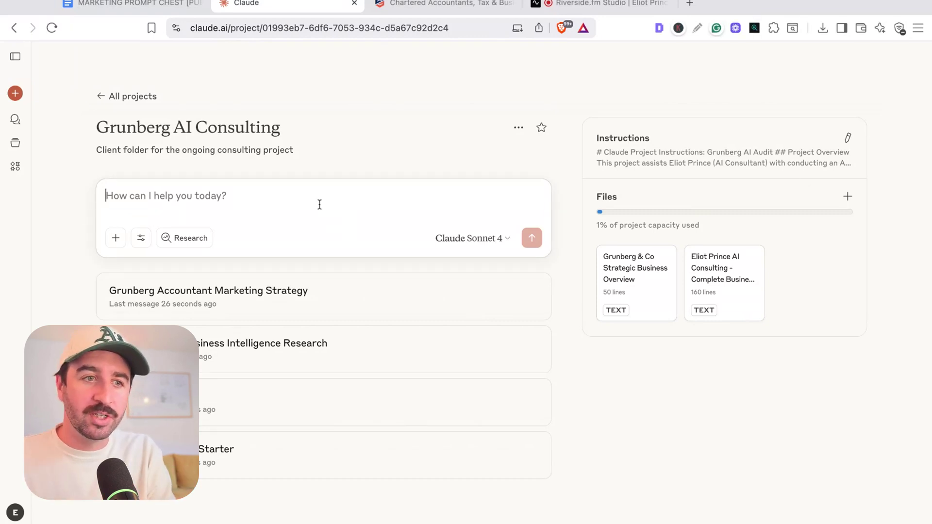
# Step: Paste the standard interview question template with the audit-question prompt above it
pyautogui.press('super+v')
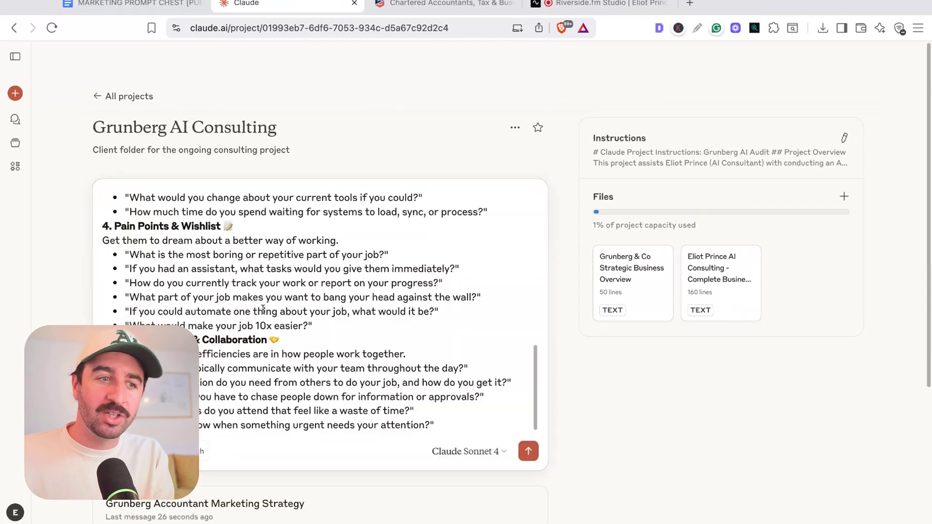
pyautogui.scroll(-10, 99, 197)
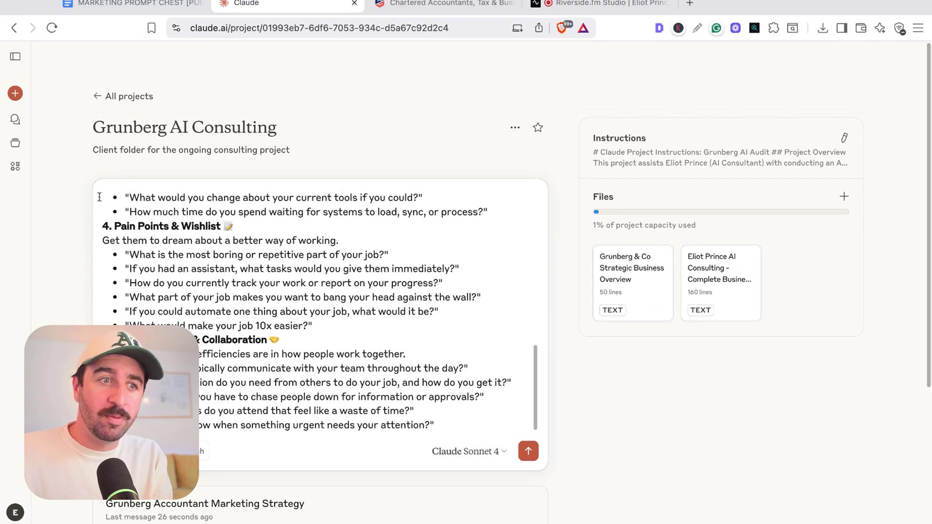
pyautogui.scroll(10, 99, 197)
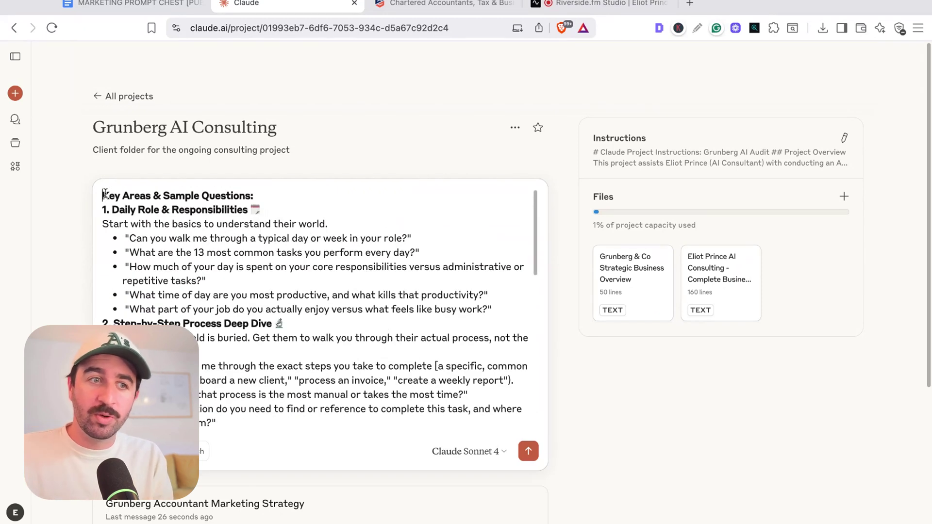
pyautogui.click(104, 194)
pyautogui.press('Return')
pyautogui.press('Return')
pyautogui.press('Return')
pyautogui.press('Up')
pyautogui.press('Up')
pyautogui.press('Up')
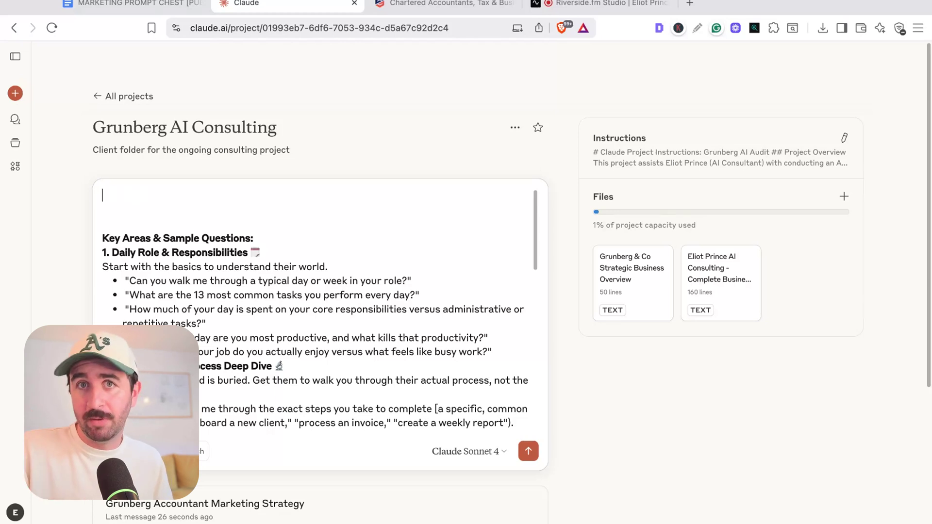
pyautogui.click(168, 196)
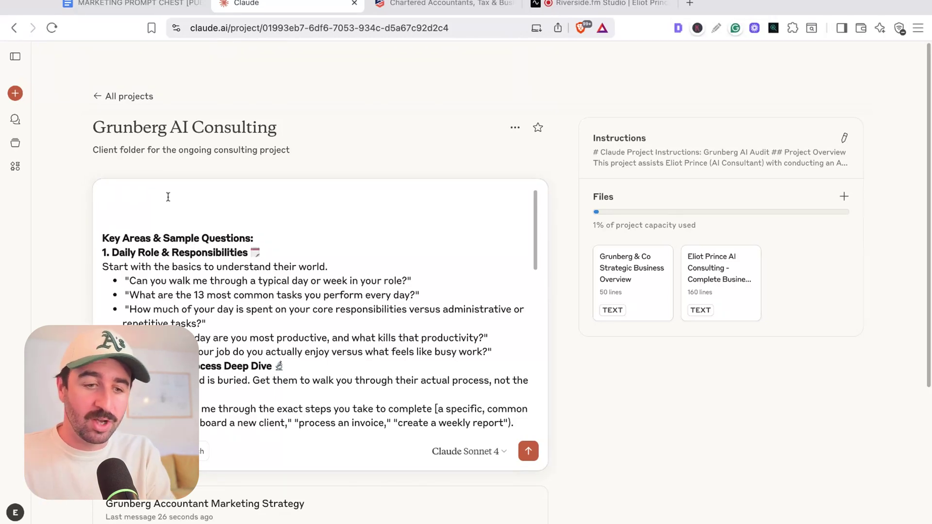
pyautogui.write('"I\'m auditing a [industry] company for AI optimization opportunities. What specific questions should I ask stakeholders and employees about their [specific process] to identify inefficiencies?"')
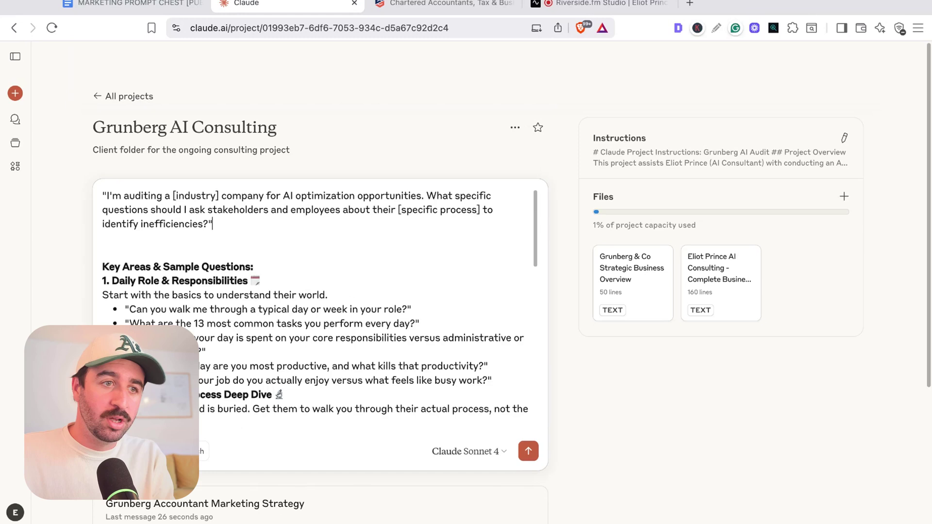
# Step: Strip the prompt's quotation marks and replace "company" with "Grunberg"
pyautogui.moveTo(107, 195); pyautogui.dragTo(96, 196)
pyautogui.press('BackSpace')
pyautogui.click(218, 224)
pyautogui.press('BackSpace')
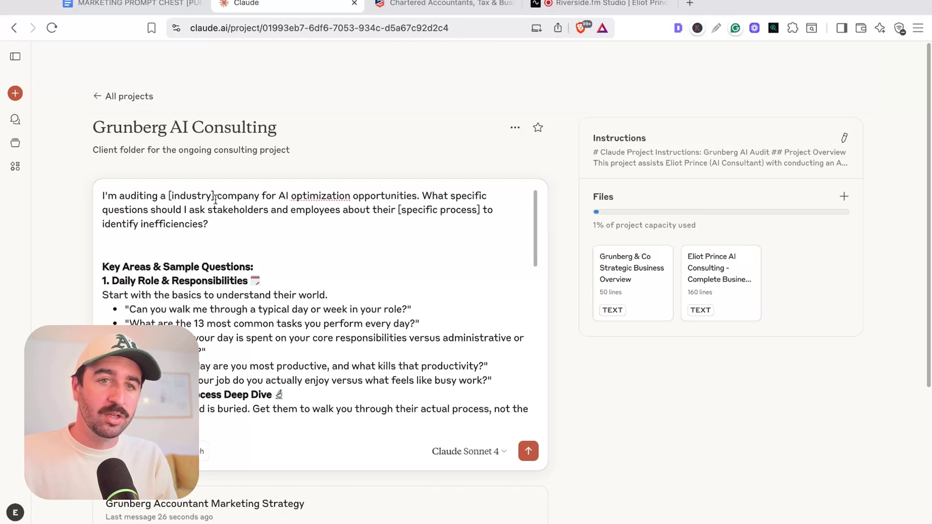
pyautogui.write('Grunberg')
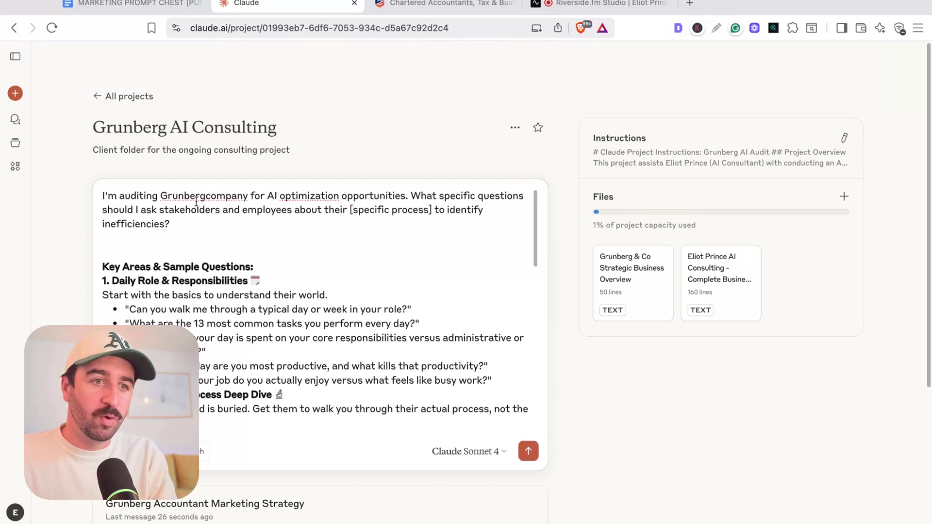
pyautogui.moveTo(210, 196); pyautogui.dragTo(332, 196)
pyautogui.press('BackSpace')
pyautogui.press('BackSpace')
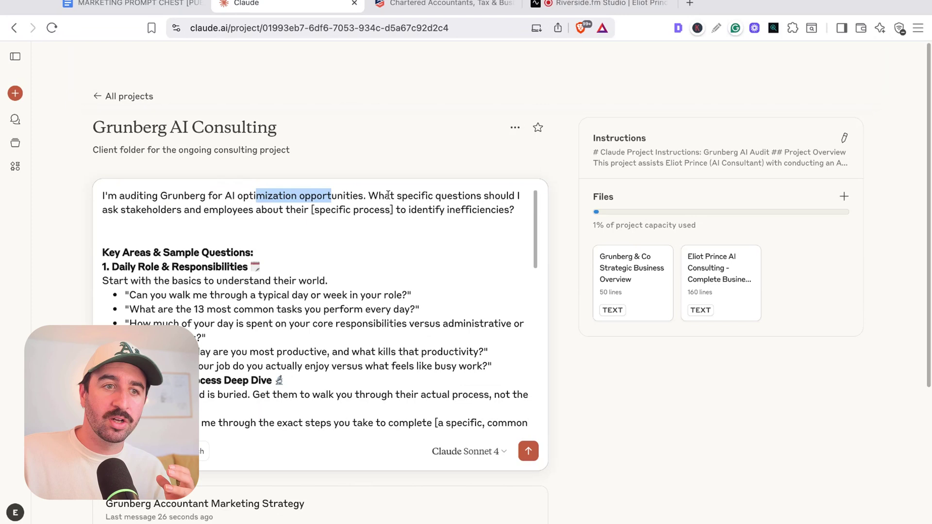
# Step: Fill the placeholder with 'client communications and ops processes', add the template-tailoring sentence, and send
pyautogui.moveTo(494, 196); pyautogui.dragTo(398, 196)
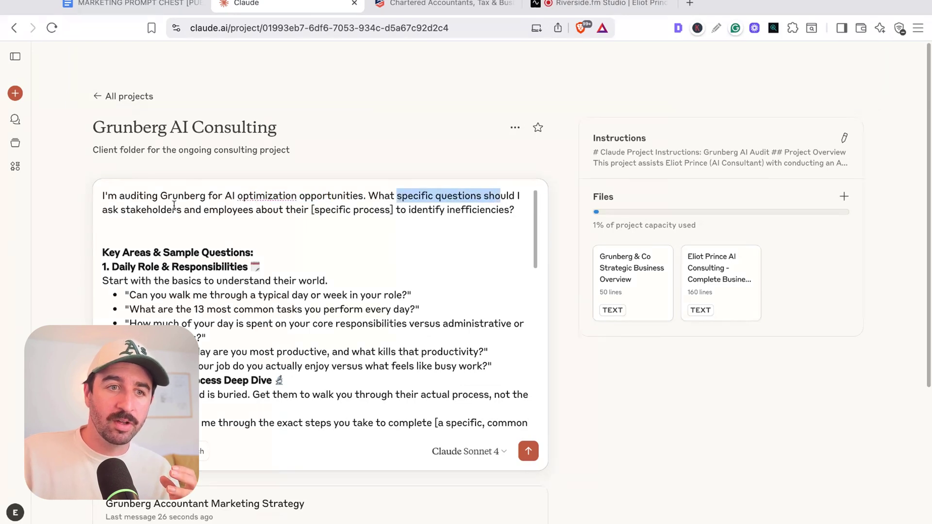
pyautogui.moveTo(311, 210); pyautogui.dragTo(393, 210)
pyautogui.write('client communications and ops processes')
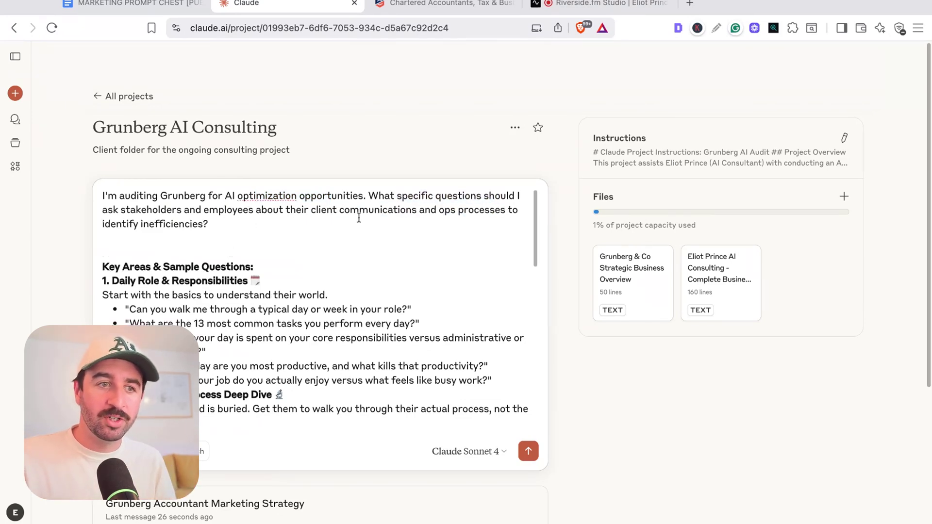
pyautogui.write('Below is my standard template of audit questions for team members and stakeholders')
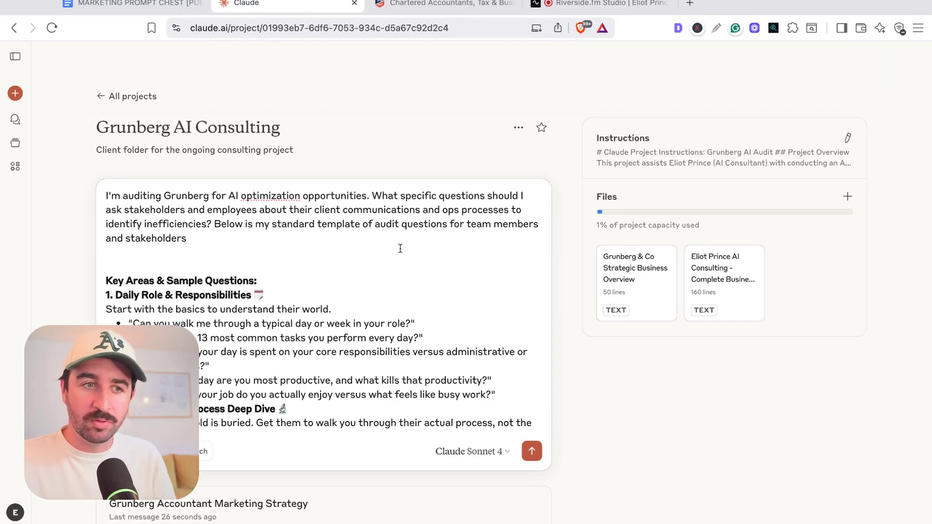
pyautogui.write('. Can we tailor, add to and improve these for the industry and business type')
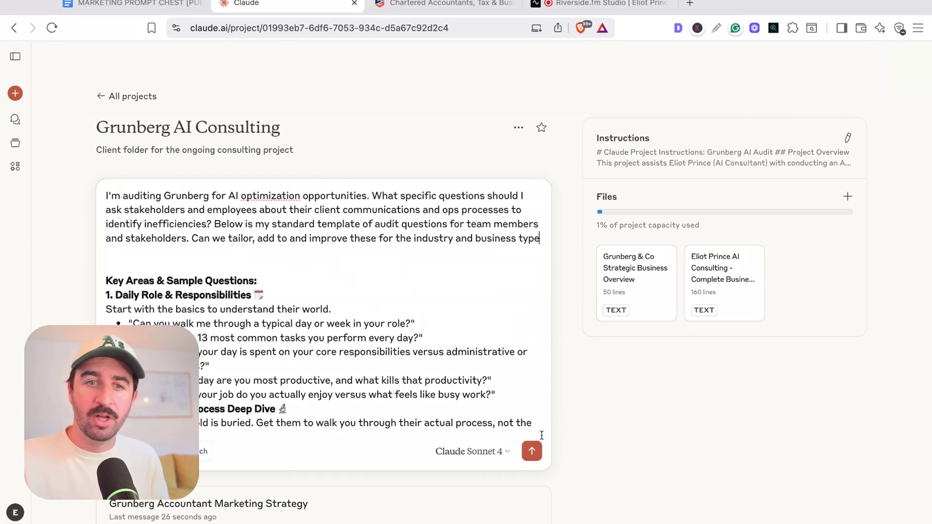
pyautogui.click(532, 451)
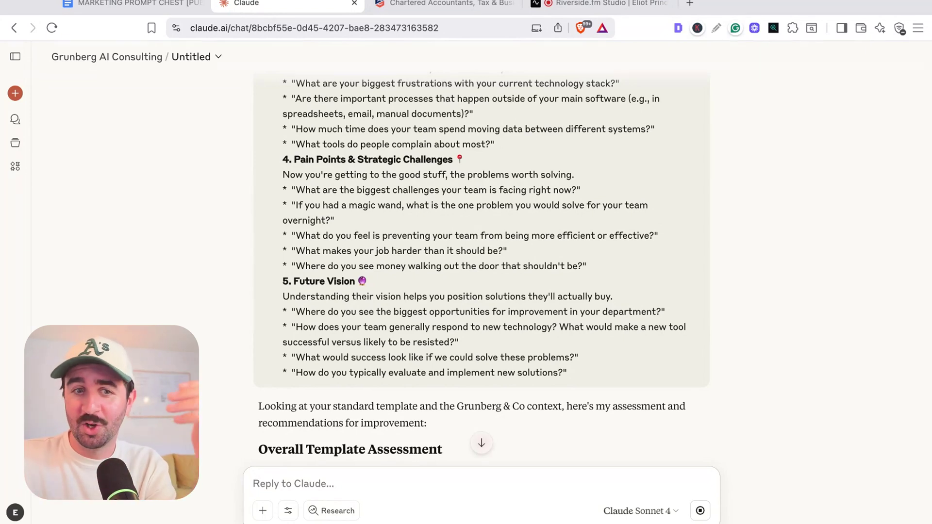
# Step: Read through the compliance, client-communication and stakeholder questions, then start a new empty chat
pyautogui.scroll(-7, 481, 267)
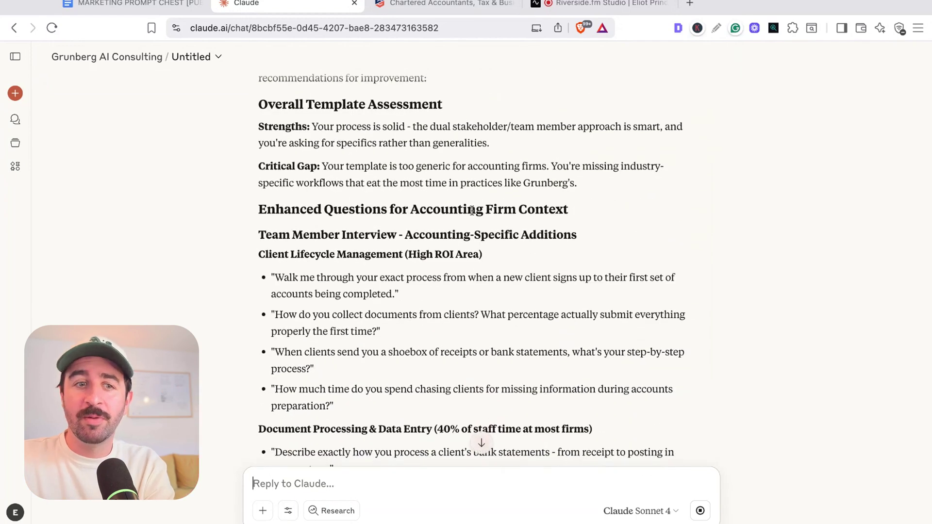
pyautogui.scroll(-6, 471, 210)
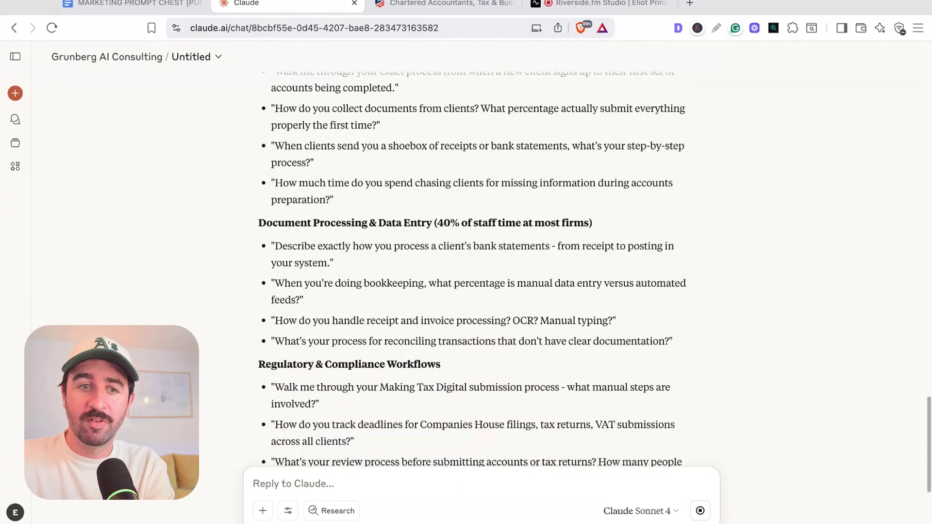
pyautogui.scroll(-4, 655, 237)
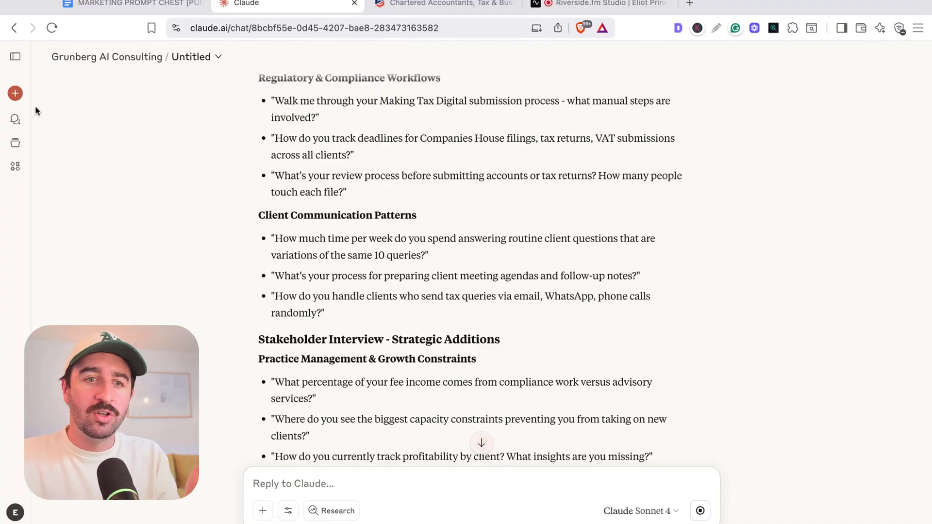
pyautogui.click(16, 95)
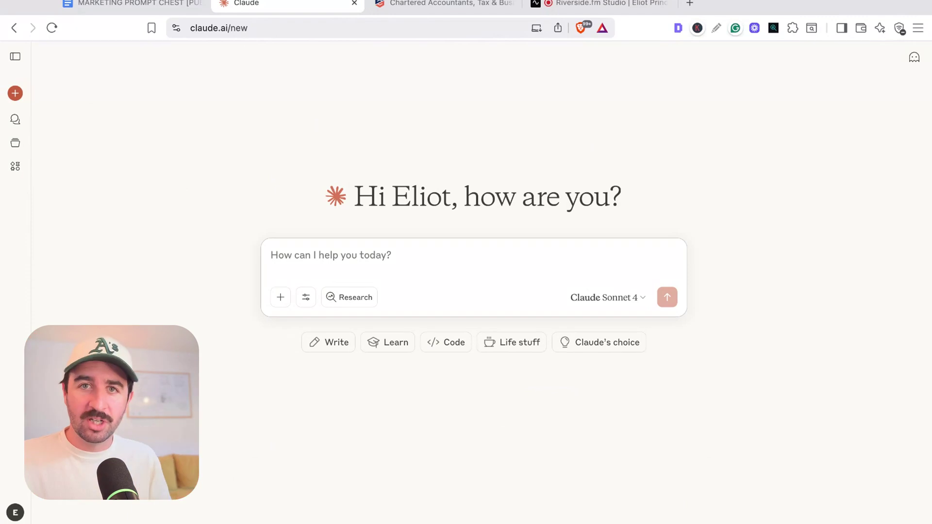
# Step: Reopen the Grunberg AI Consulting project from the Projects list via the Chats sidebar
pyautogui.click(758, 209)
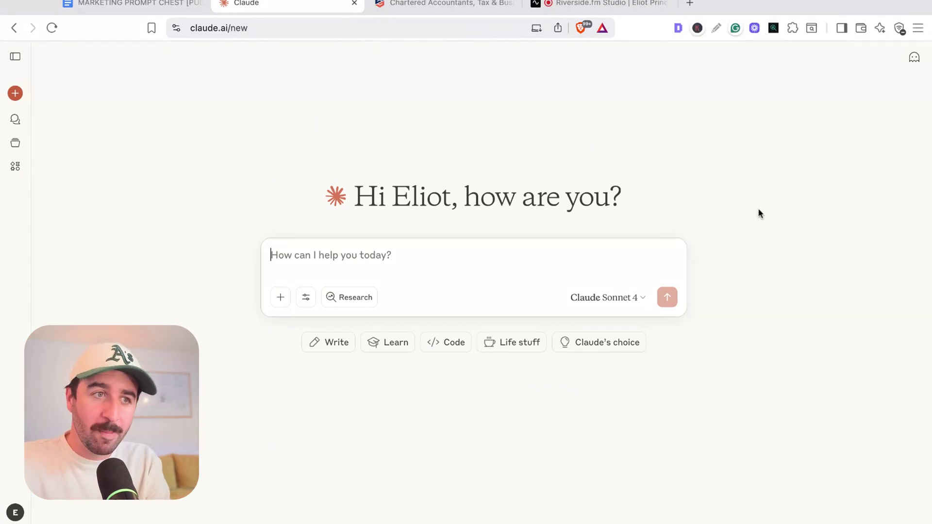
pyautogui.click(15, 120)
pyautogui.click(16, 143)
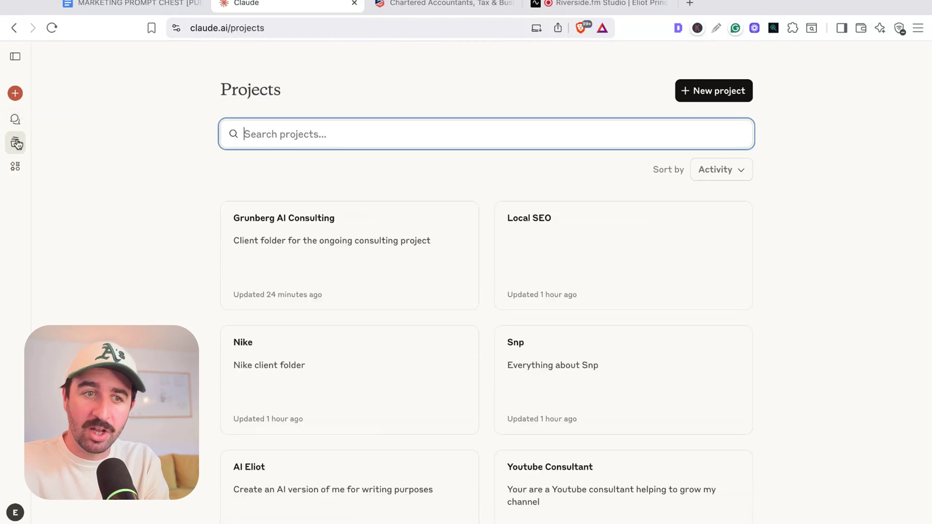
pyautogui.click(373, 243)
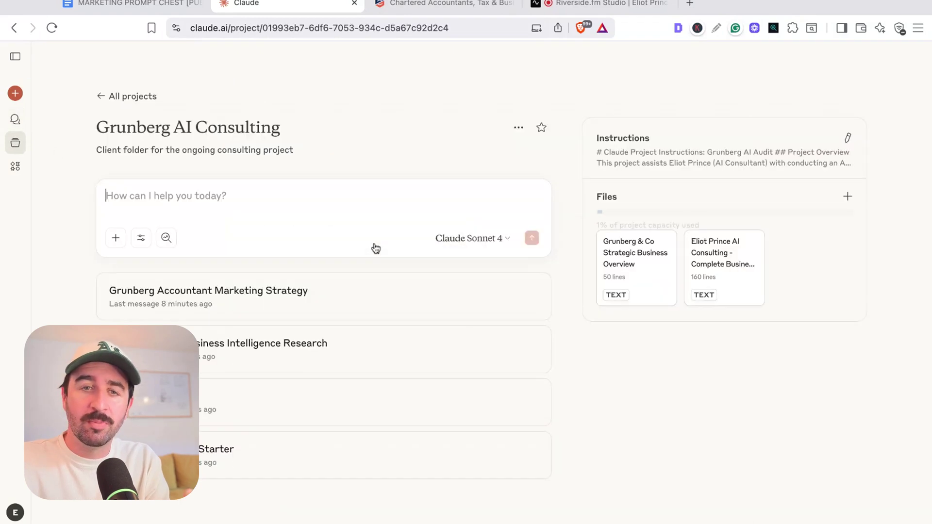